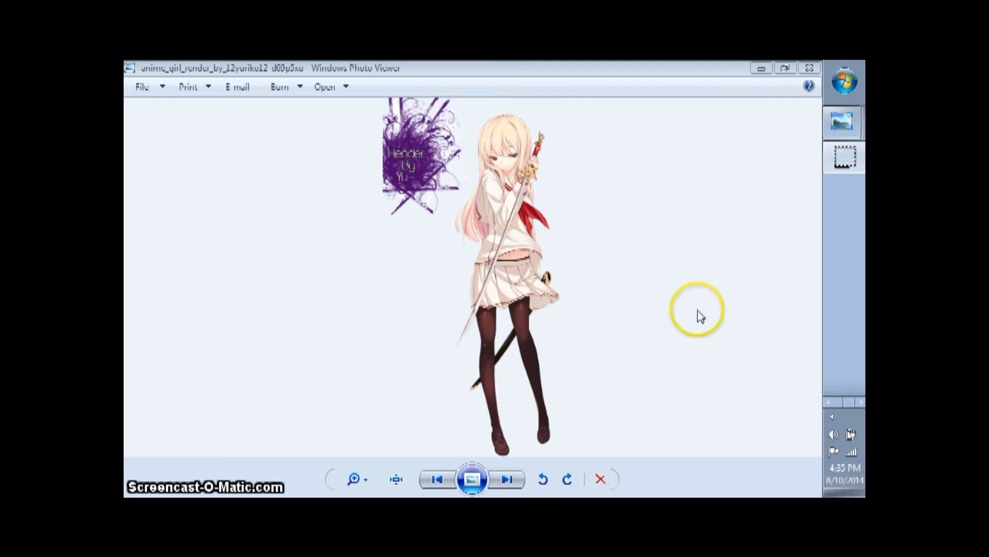
# - View the 7595 abstract background image in its own photo viewer window
pyautogui.click(840, 136)
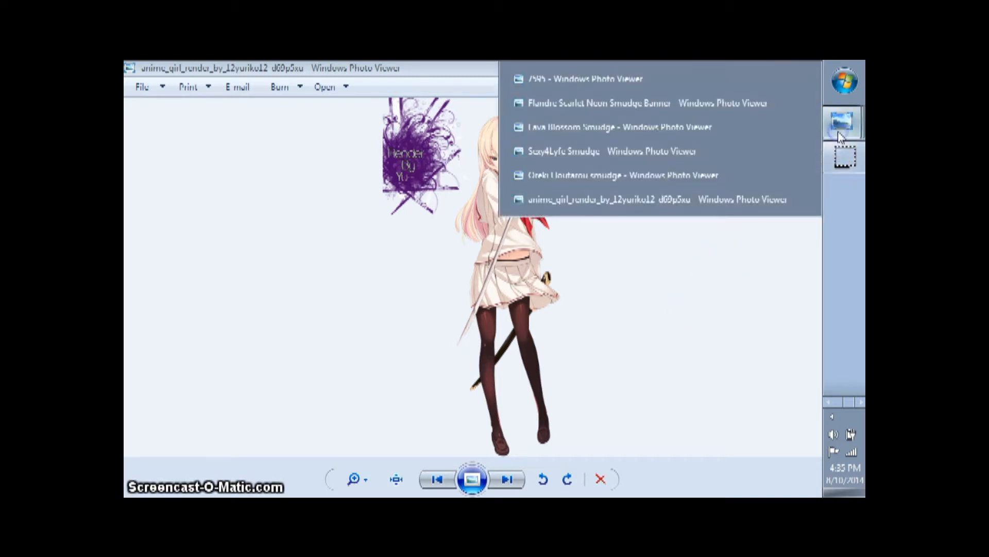
pyautogui.click(634, 80)
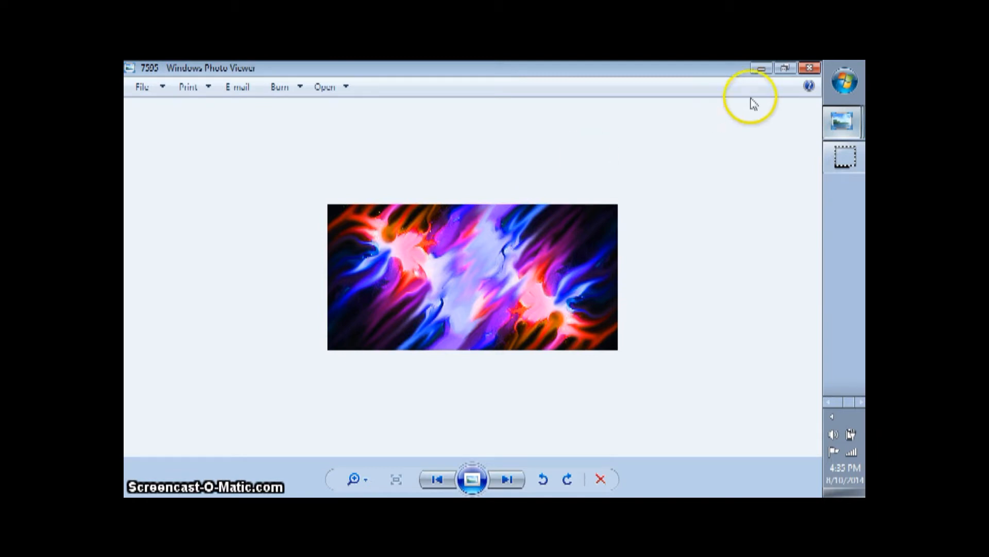
pyautogui.press('alt')
pyautogui.press('p')
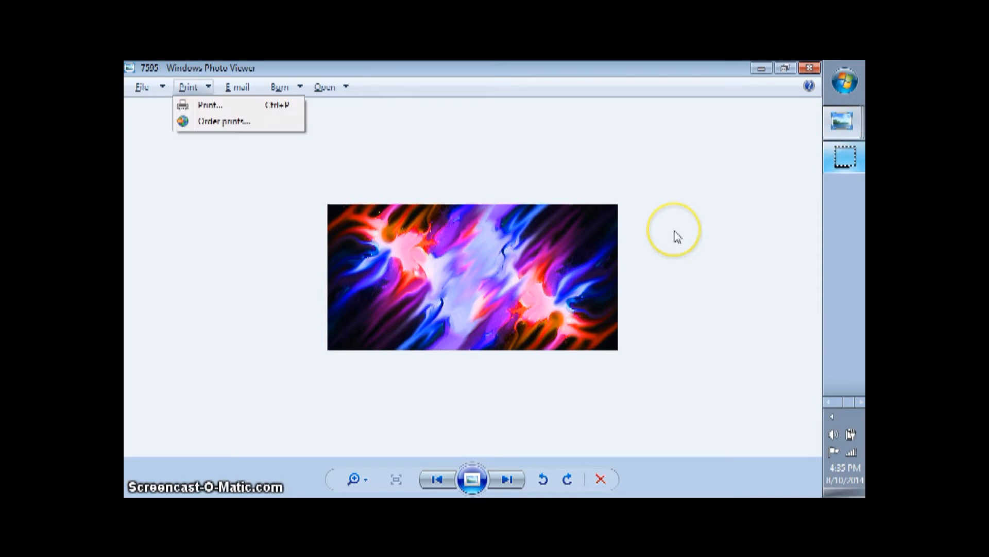
# - Bring up the Oreki Houtarou smudge image for viewing
pyautogui.click(831, 132)
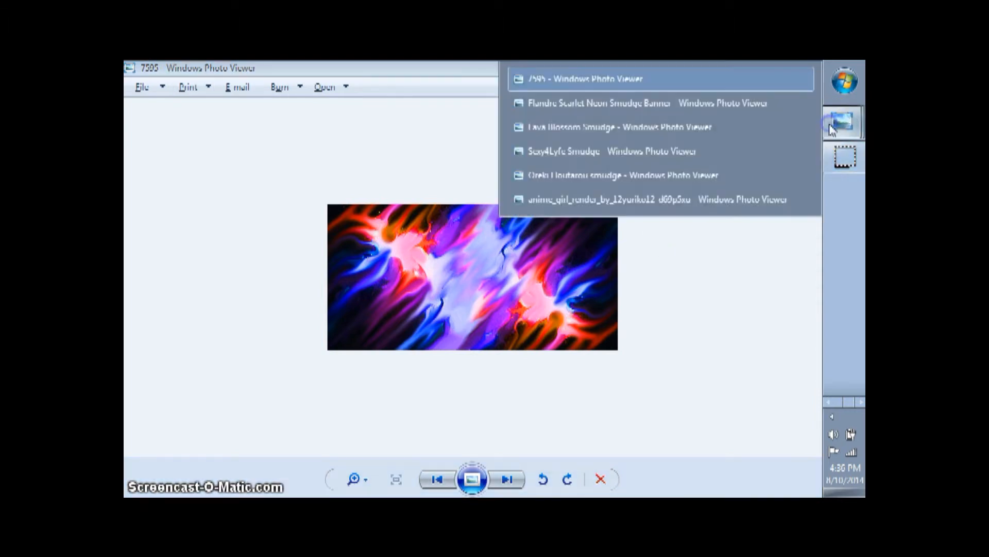
pyautogui.click(574, 176)
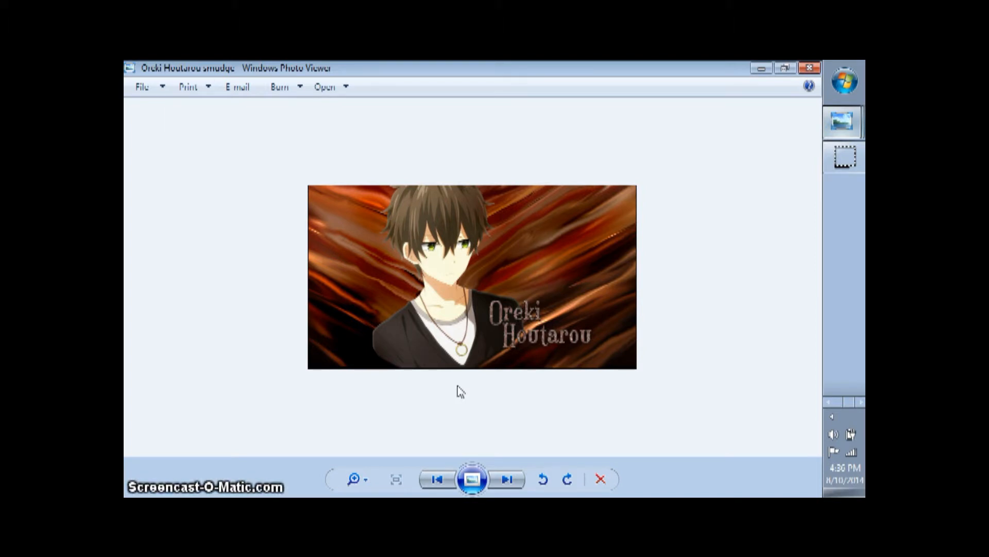
pyautogui.hotkey('alt', 'p')
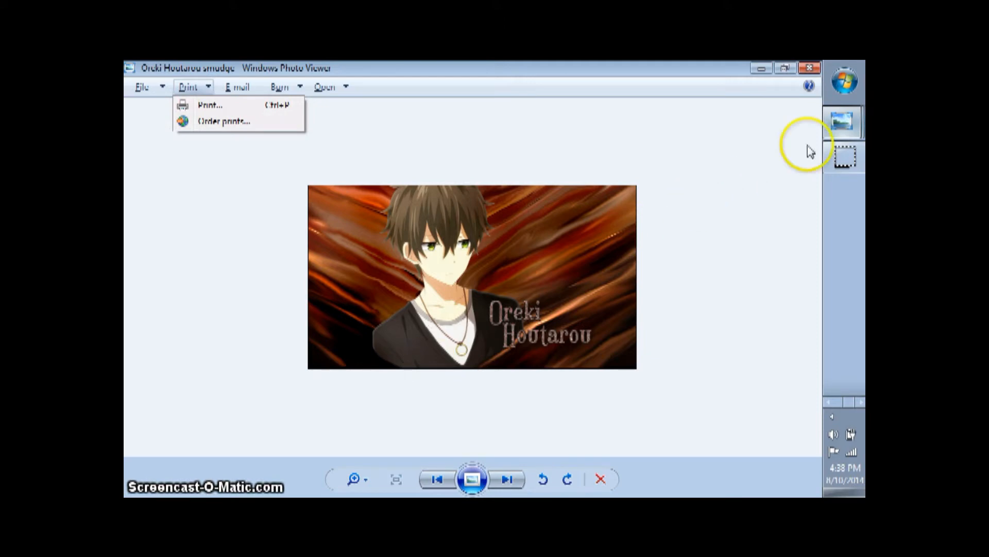
# - Display the Lava Blossom Smudge image to examine its smudged background
pyautogui.click(836, 132)
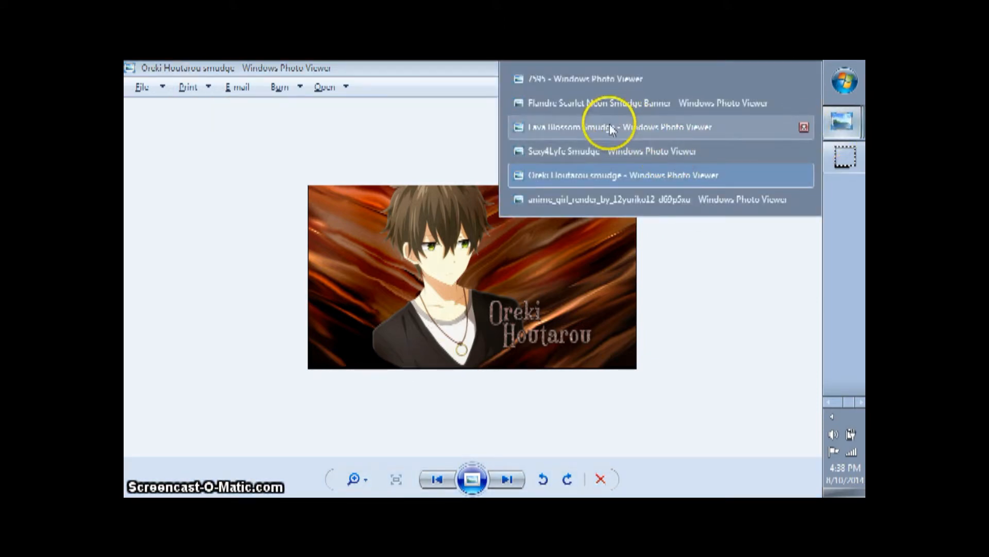
pyautogui.click(673, 288)
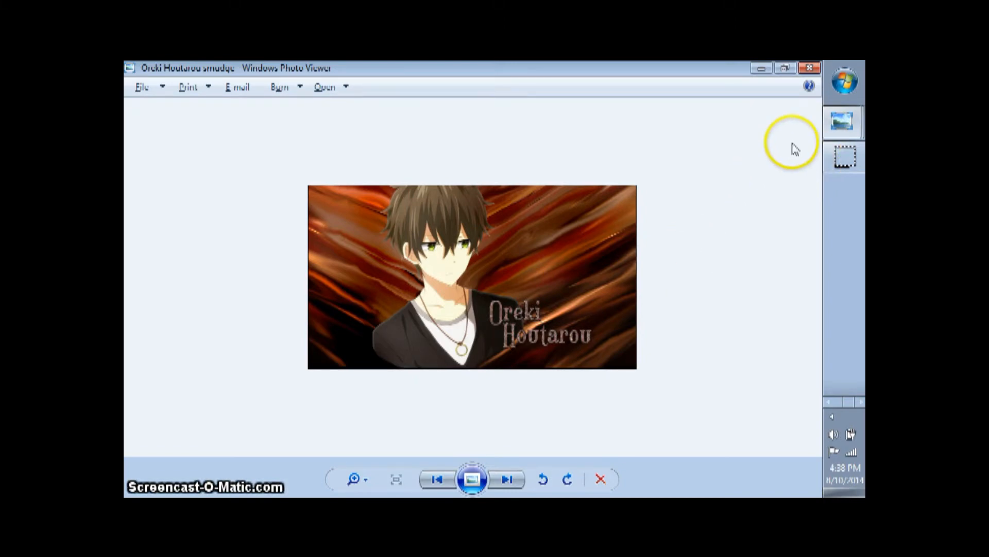
pyautogui.click(841, 122)
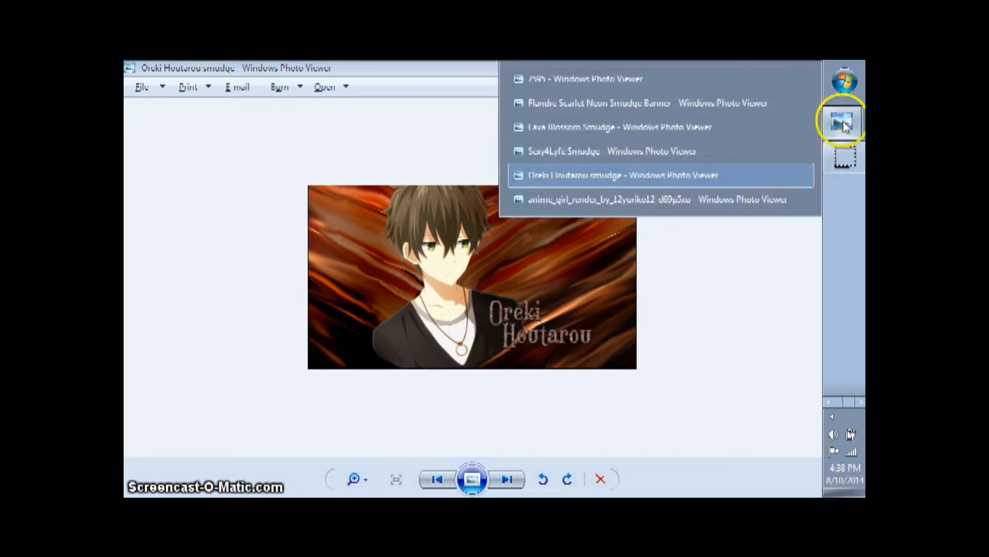
pyautogui.click(673, 128)
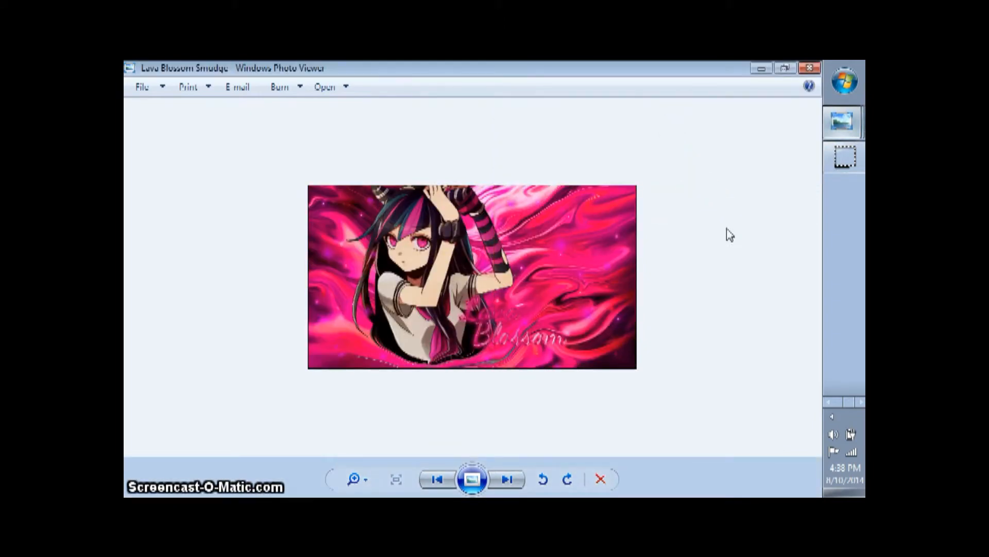
pyautogui.hotkey('alt', 'p')
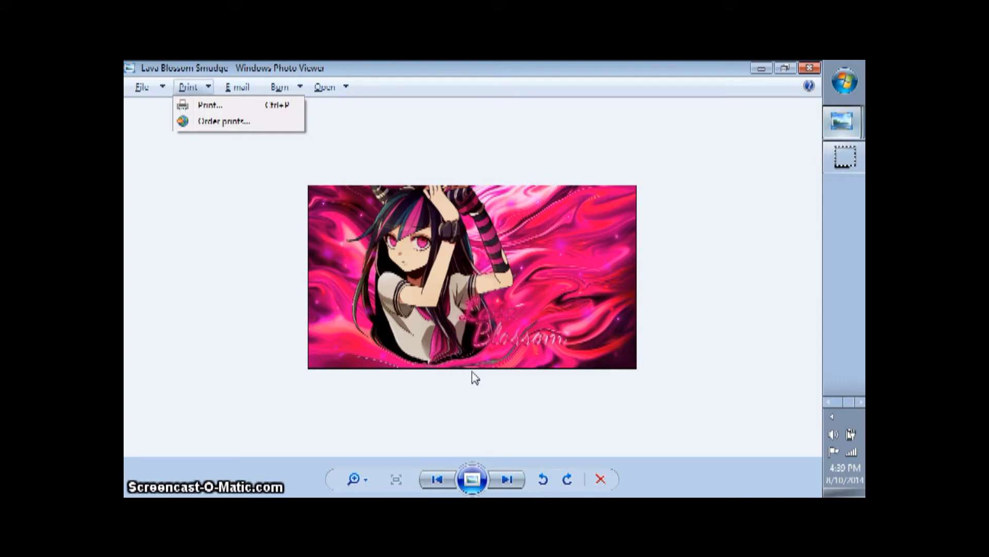
# - Revisit the Oreki Houtarou smudge and view the Sexy4Lyfe Smudge image
pyautogui.click(842, 121)
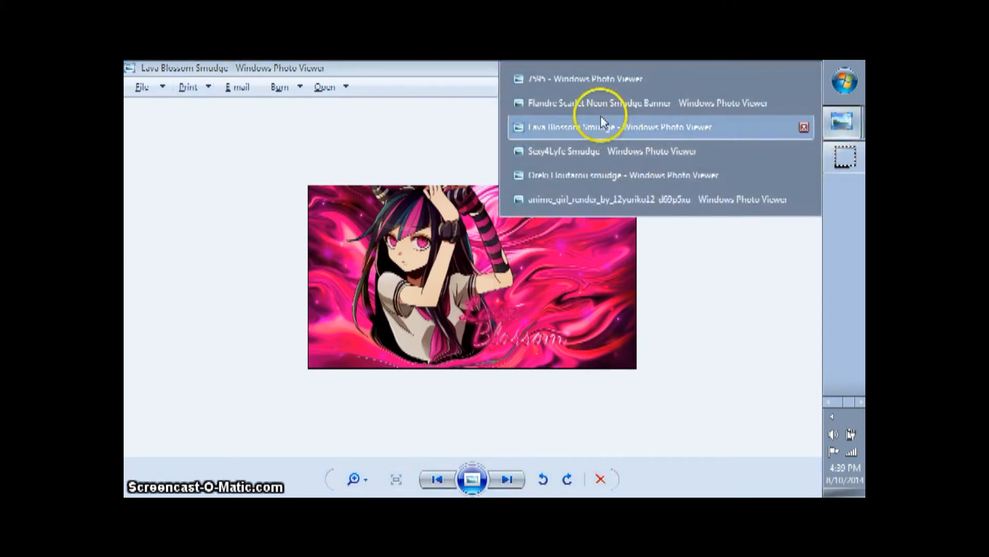
pyautogui.click(576, 176)
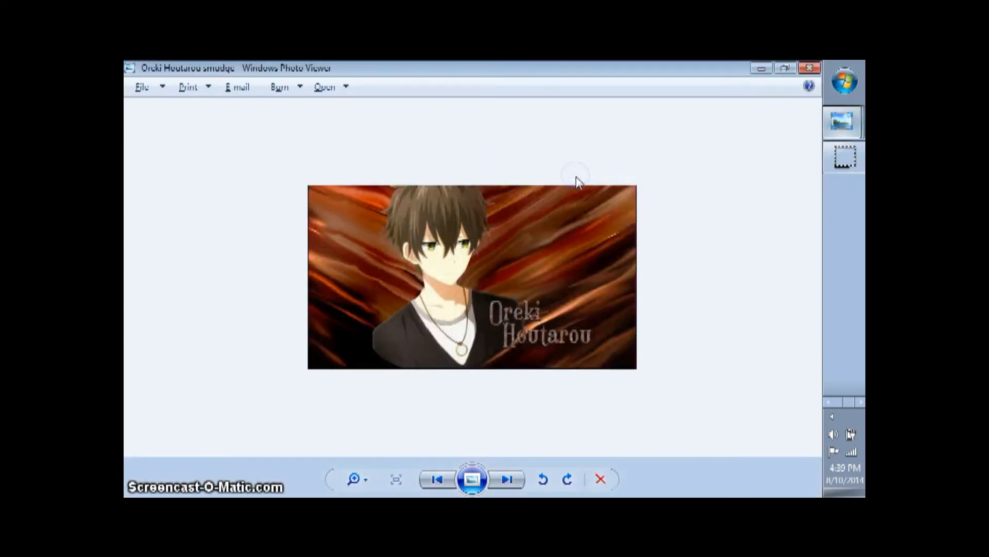
pyautogui.click(840, 124)
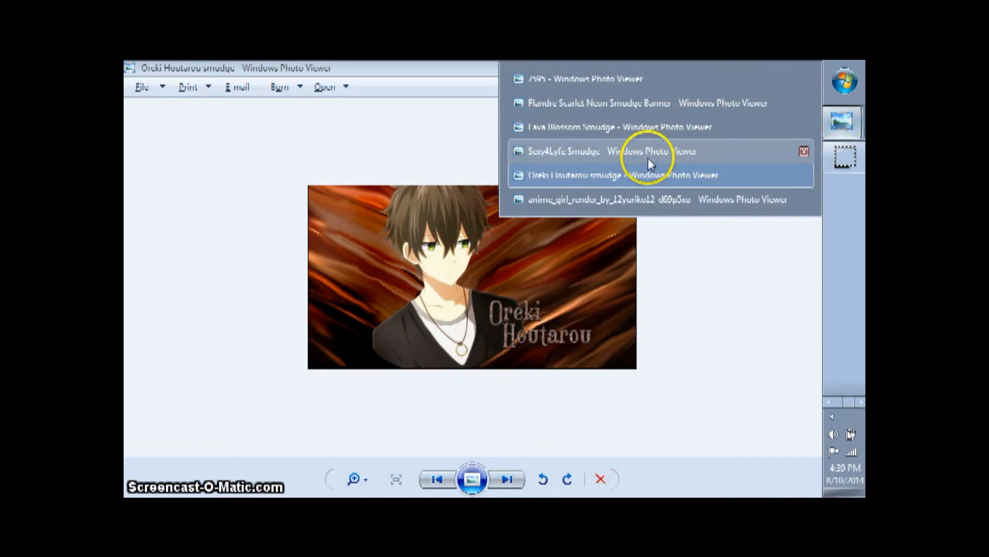
pyautogui.click(648, 159)
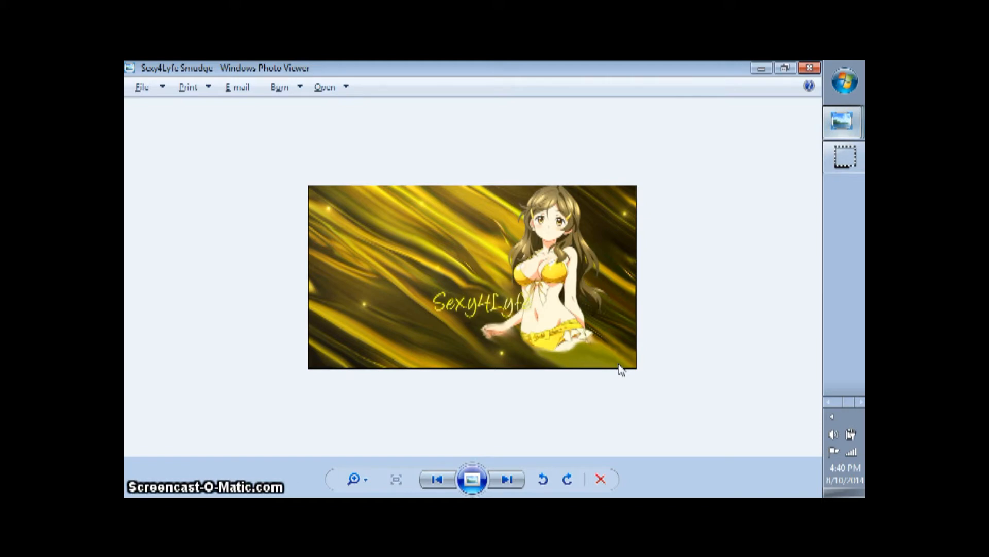
pyautogui.hotkey('alt', 'p')
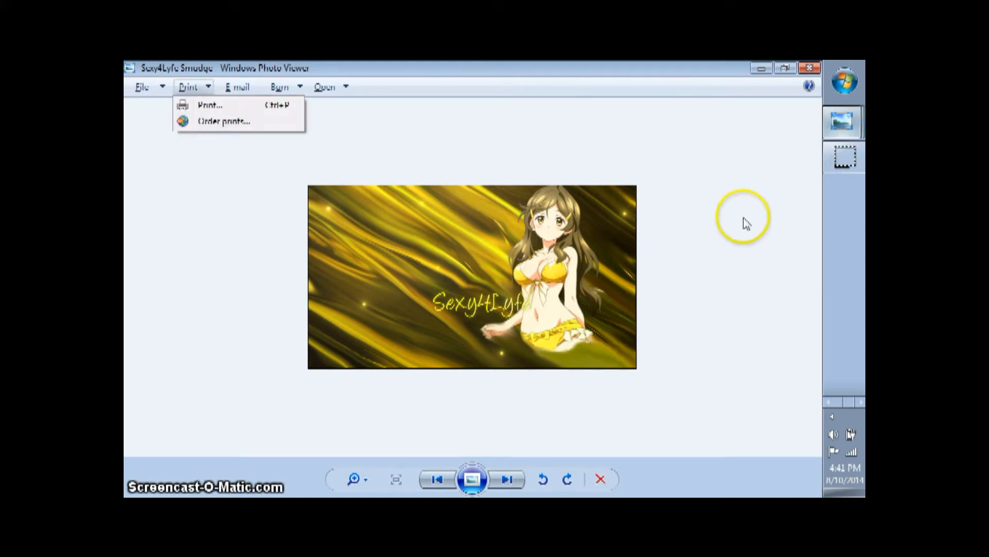
# - Display the Flandre Scarlet Neon Smudge Banner image to examine its finished design
pyautogui.click(842, 122)
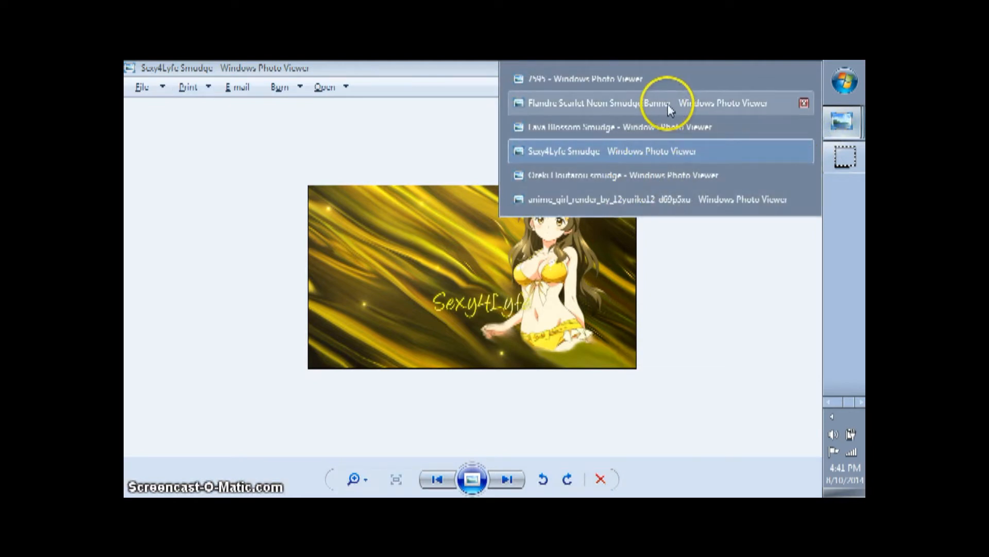
pyautogui.click(649, 106)
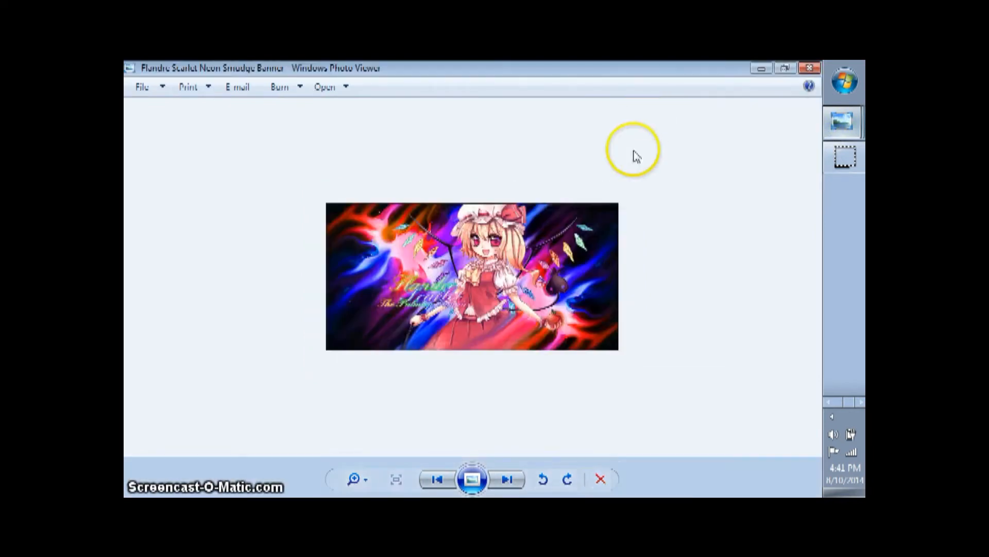
pyautogui.click(642, 246)
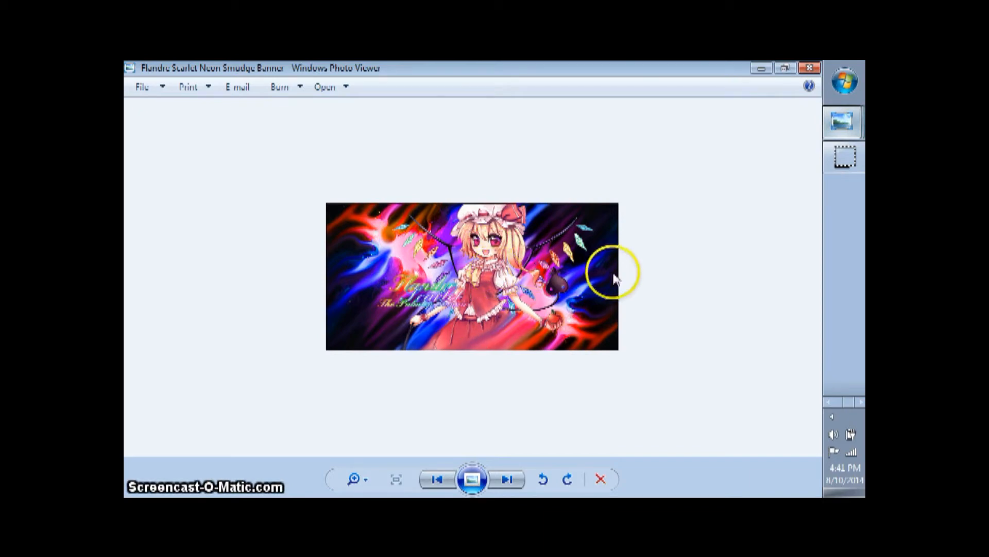
pyautogui.click(842, 124)
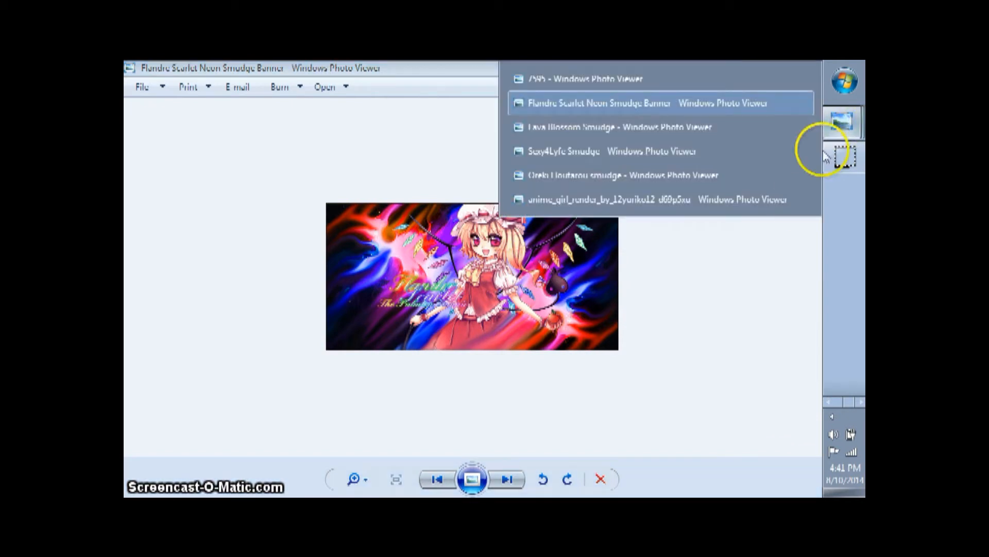
pyautogui.click(724, 325)
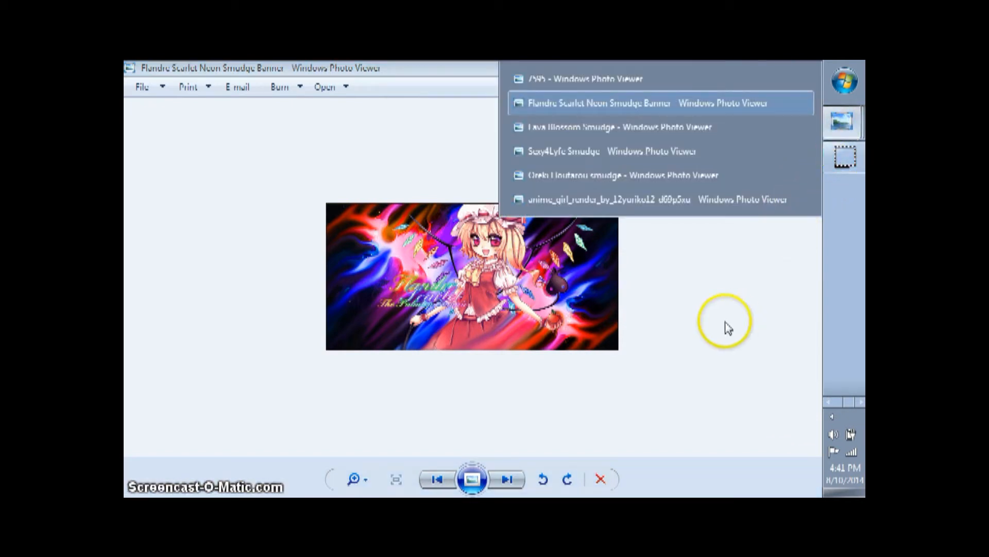
pyautogui.hotkey('alt', 'p')
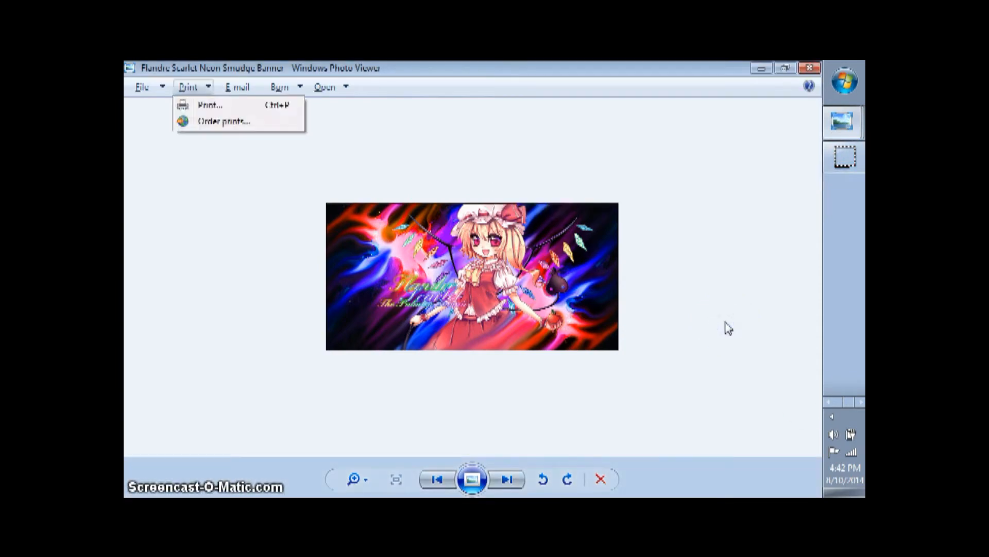
# - Switch to Photoshop and look over the 976797.png banner at its Liquify history state
pyautogui.click(830, 403)
pyautogui.click(835, 204)
pyautogui.click(835, 207)
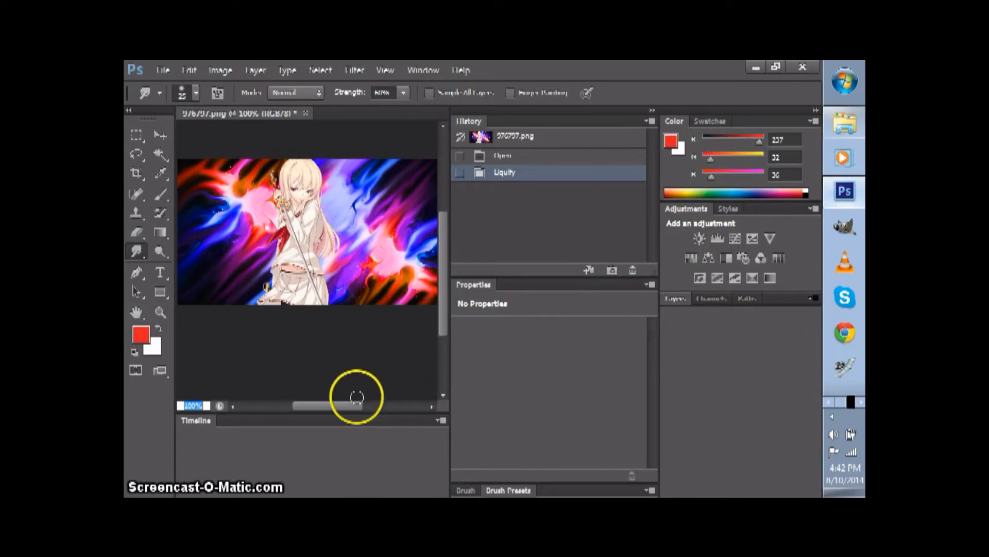
pyautogui.moveTo(341, 406)
pyautogui.mouseDown()
pyautogui.moveTo(352, 406)
pyautogui.moveTo(343, 406)
pyautogui.mouseUp()
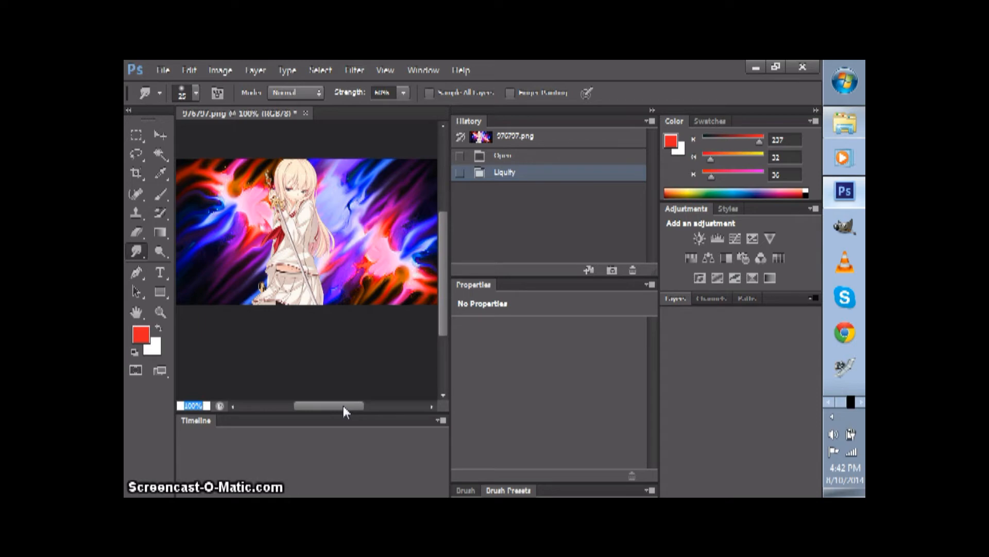
pyautogui.moveTo(343, 406); pyautogui.dragTo(326, 406)
pyautogui.click(514, 173)
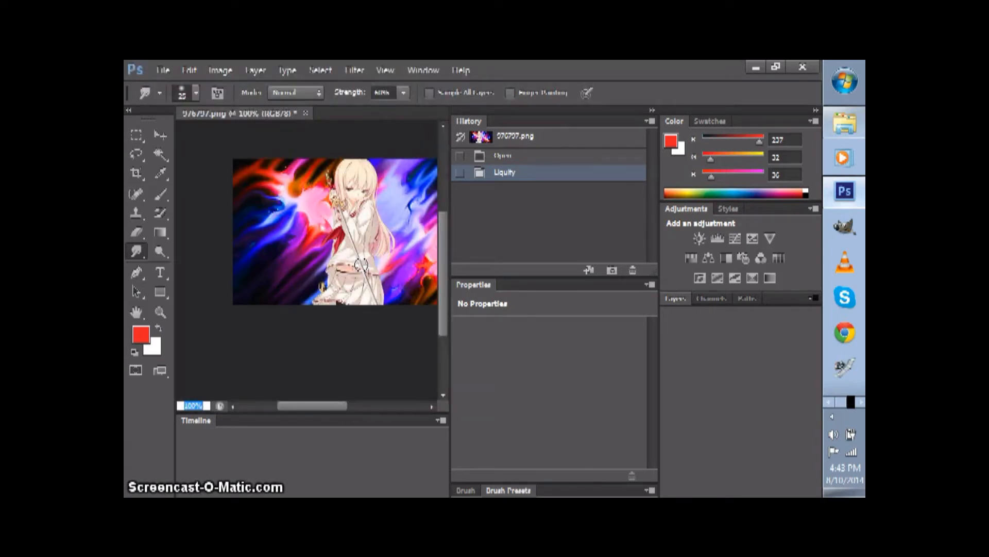
# - Choose the Smudge Tool for working on the banner background
pyautogui.rightClick(142, 254)
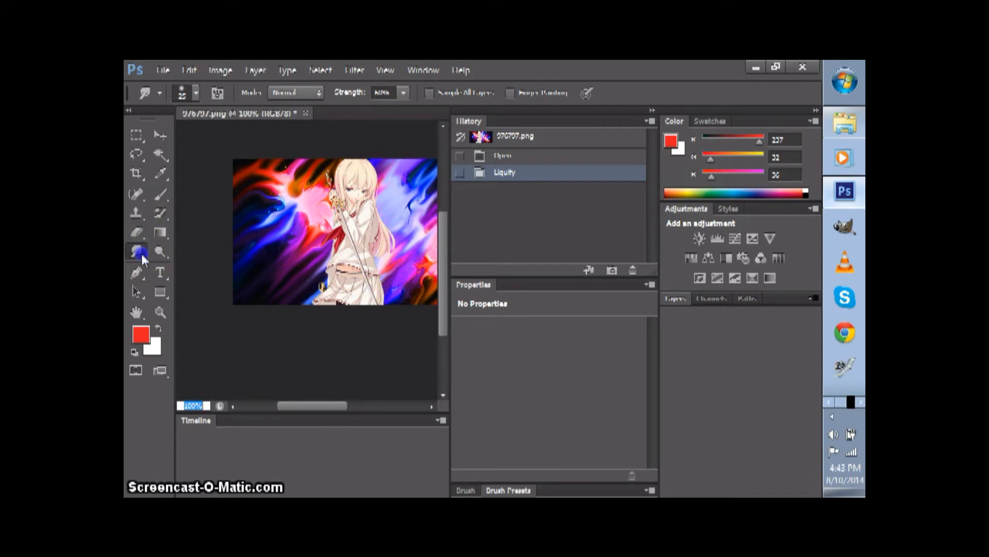
pyautogui.rightClick(142, 254)
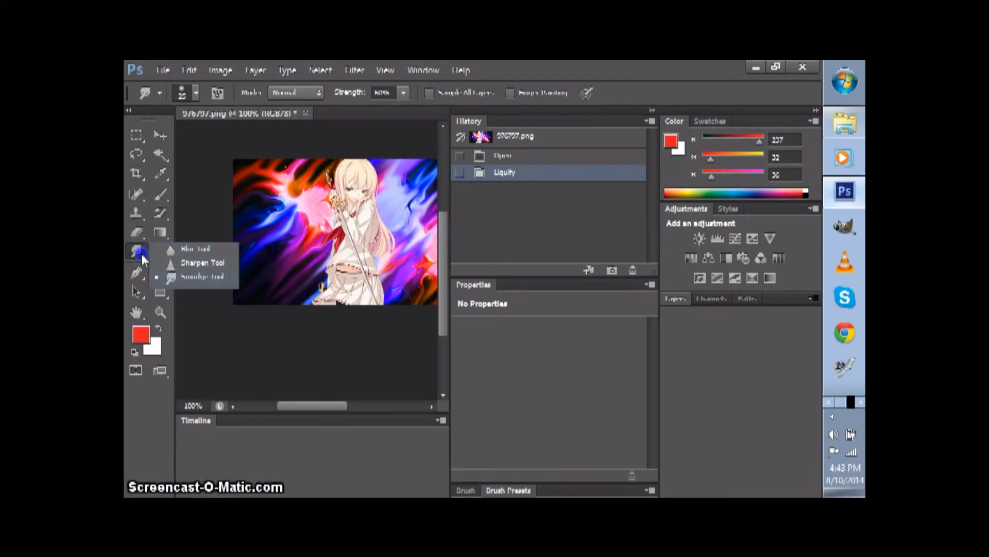
pyautogui.click(196, 277)
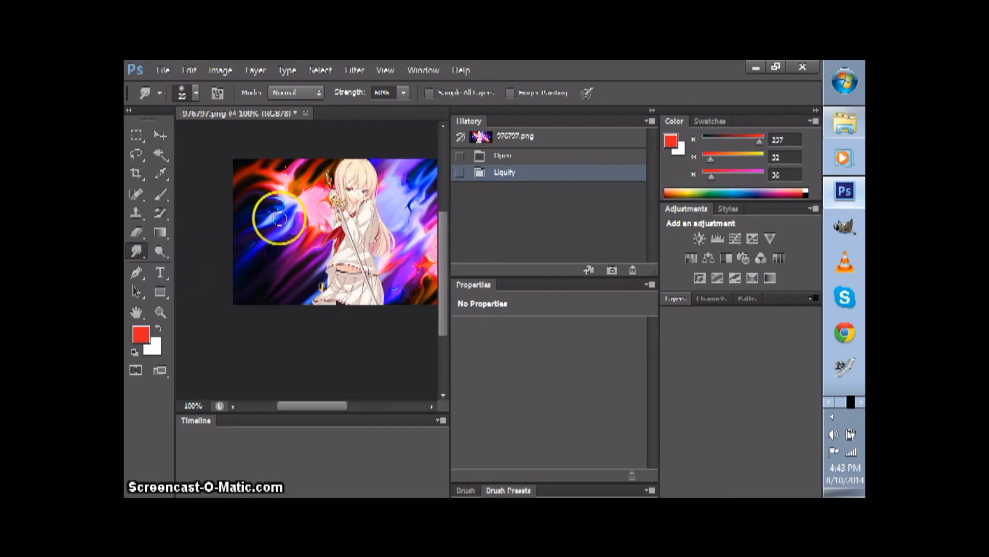
pyautogui.moveTo(288, 407); pyautogui.dragTo(326, 411)
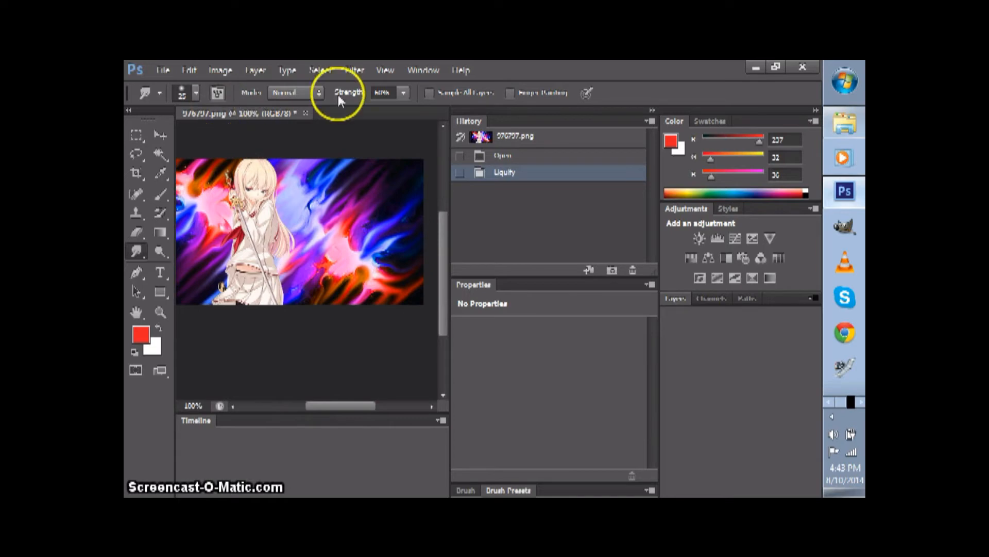
pyautogui.click(389, 93)
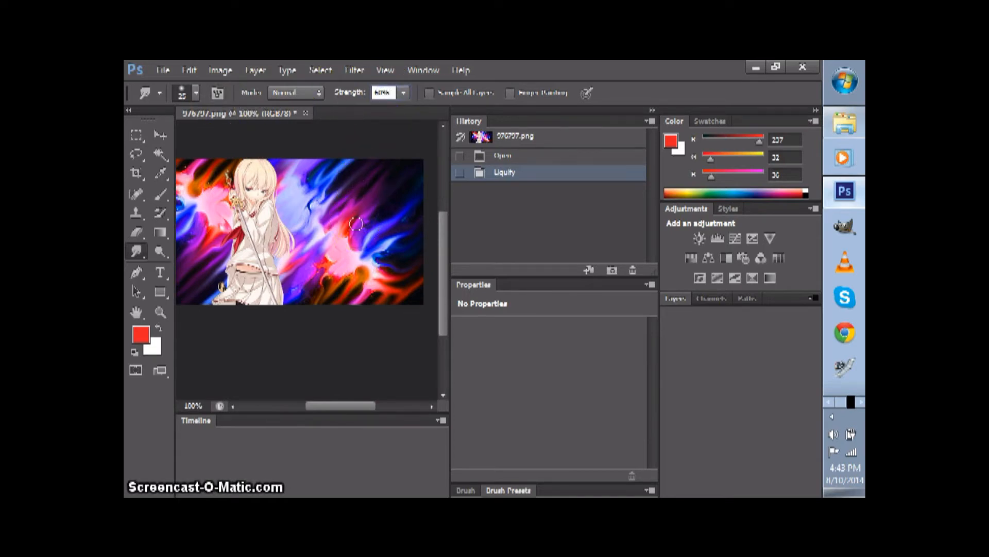
# - Set the Smudge Tool's brush size to 15 px
pyautogui.click(197, 93)
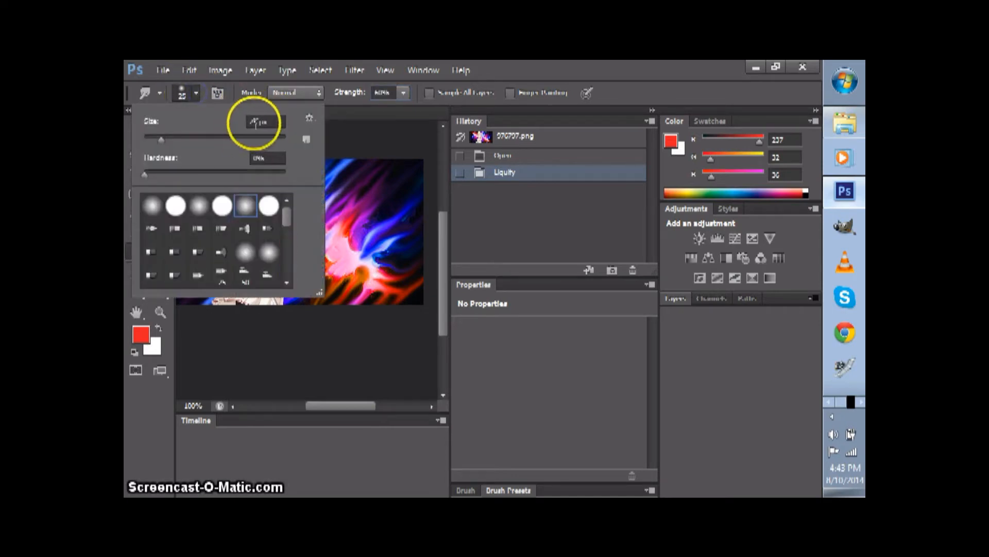
pyautogui.click(256, 123)
pyautogui.write('15')
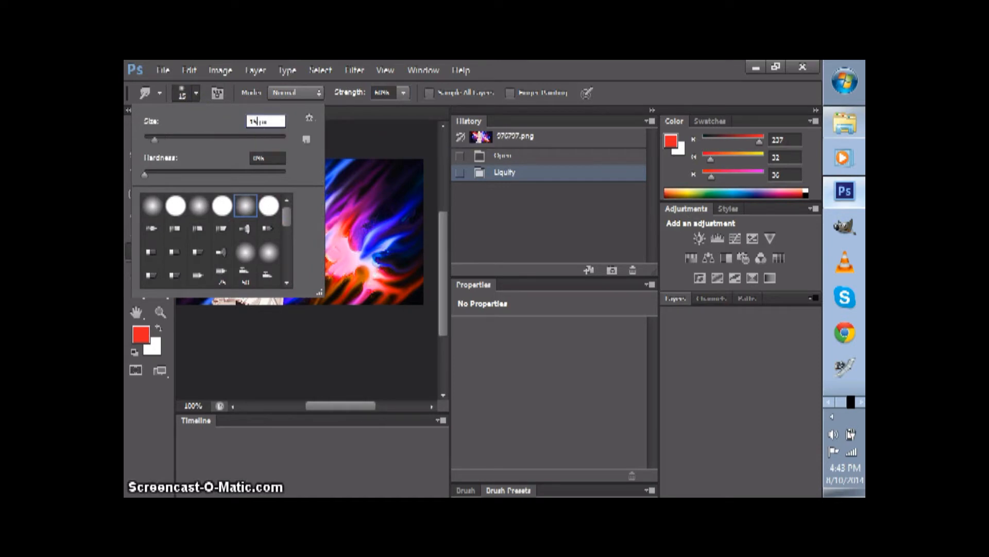
pyautogui.click(196, 93)
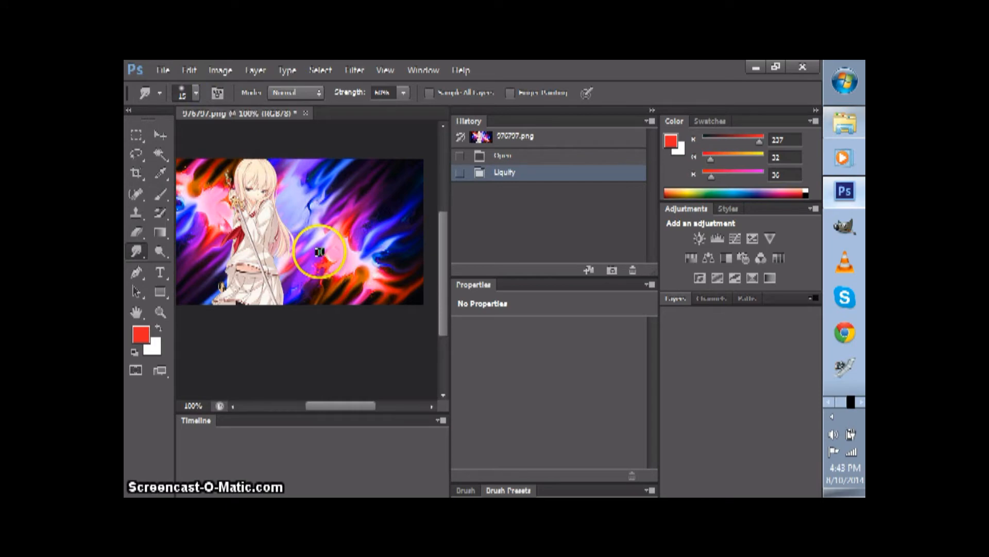
pyautogui.click(403, 93)
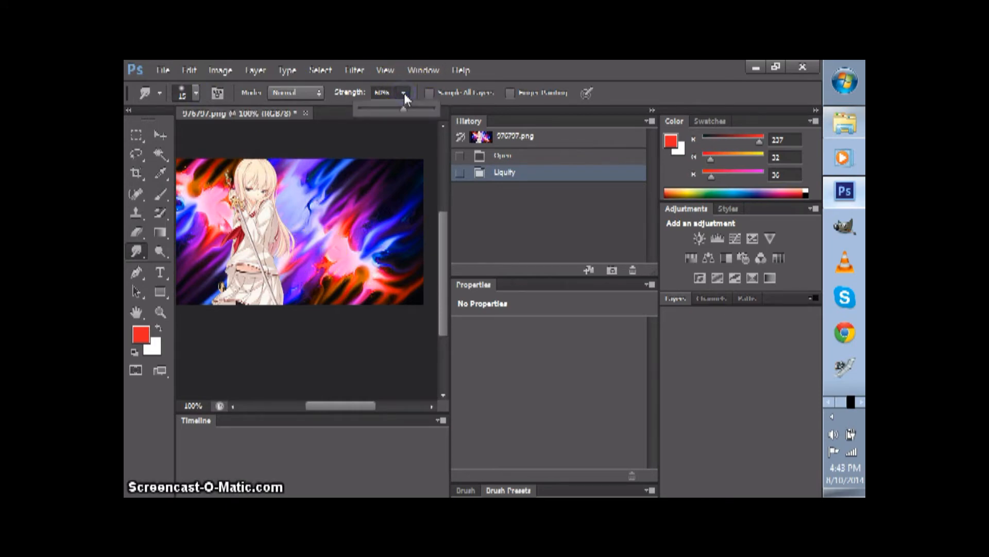
pyautogui.click(404, 93)
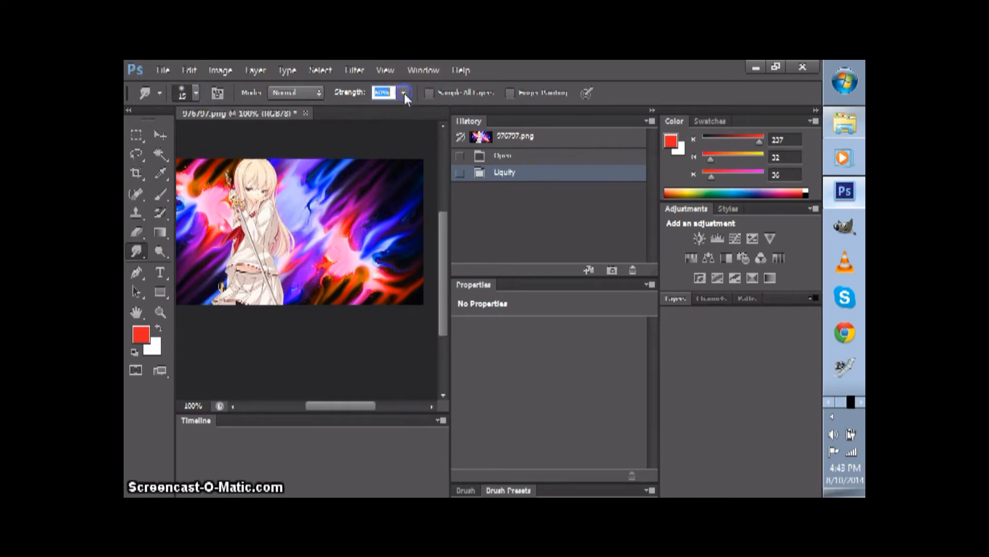
# - Smudge the lower edge of the character's skirt into the surrounding background with short strokes
pyautogui.moveTo(322, 294)
pyautogui.mouseDown()
pyautogui.moveTo(294, 319)
pyautogui.moveTo(289, 296)
pyautogui.mouseUp()
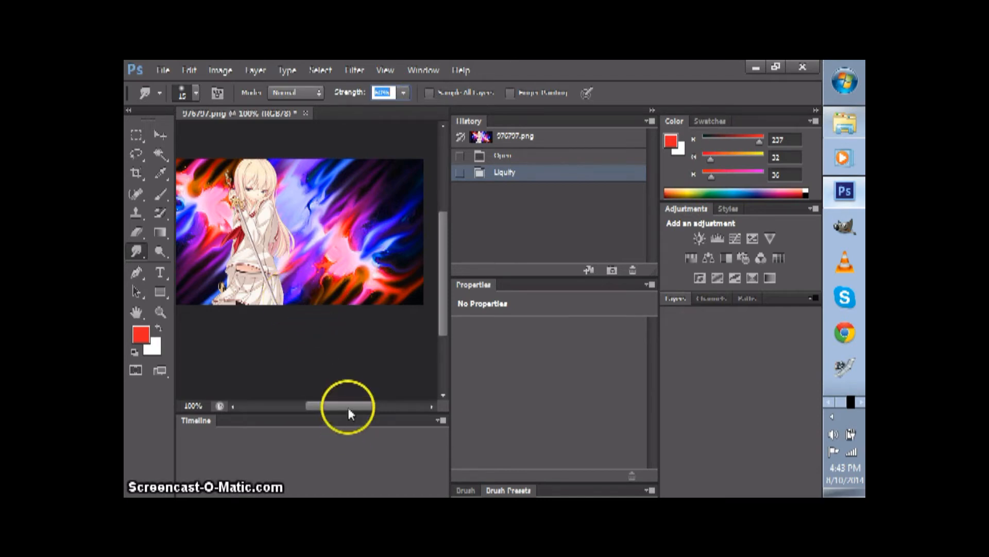
pyautogui.moveTo(346, 406); pyautogui.dragTo(327, 406)
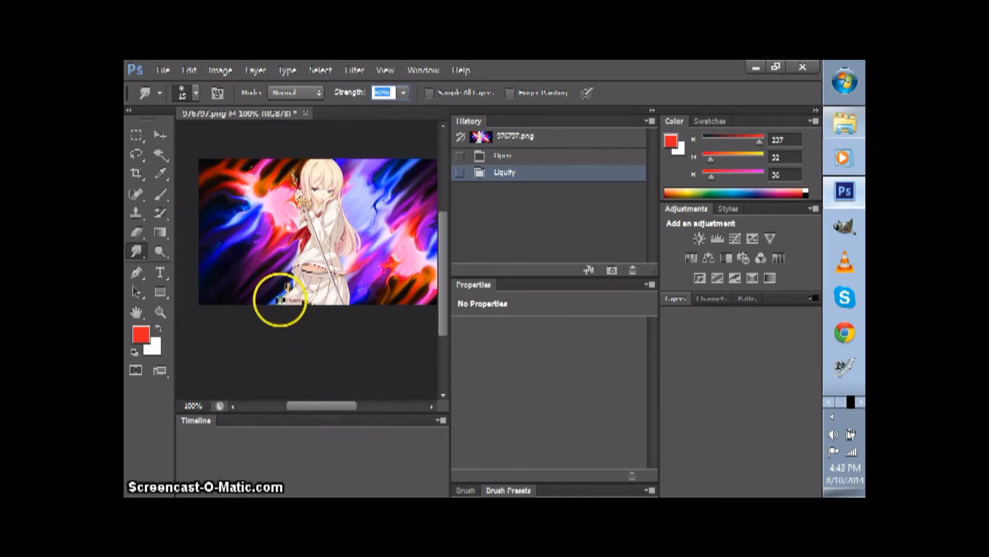
pyautogui.moveTo(285, 293); pyautogui.dragTo(354, 287)
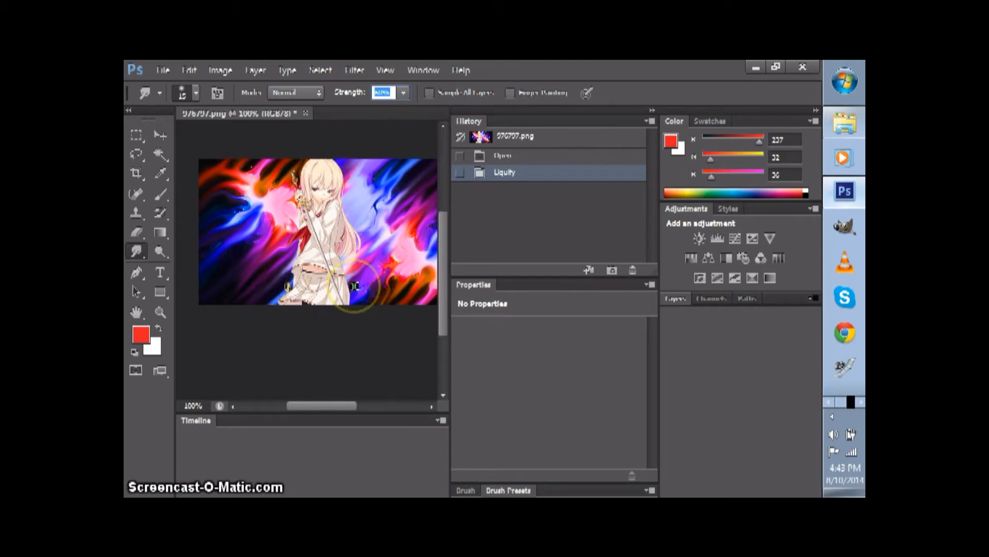
pyautogui.moveTo(354, 285); pyautogui.dragTo(354, 284)
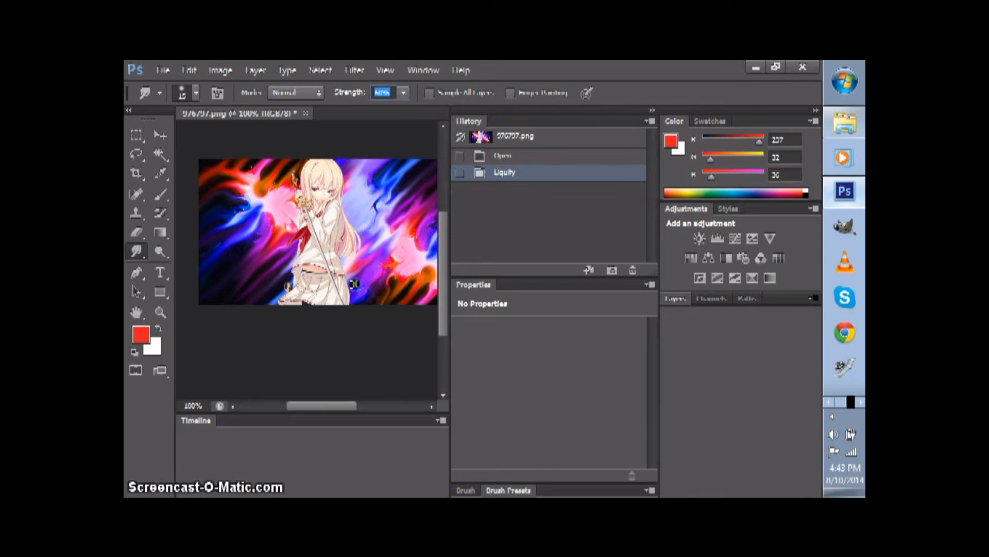
pyautogui.click(327, 302)
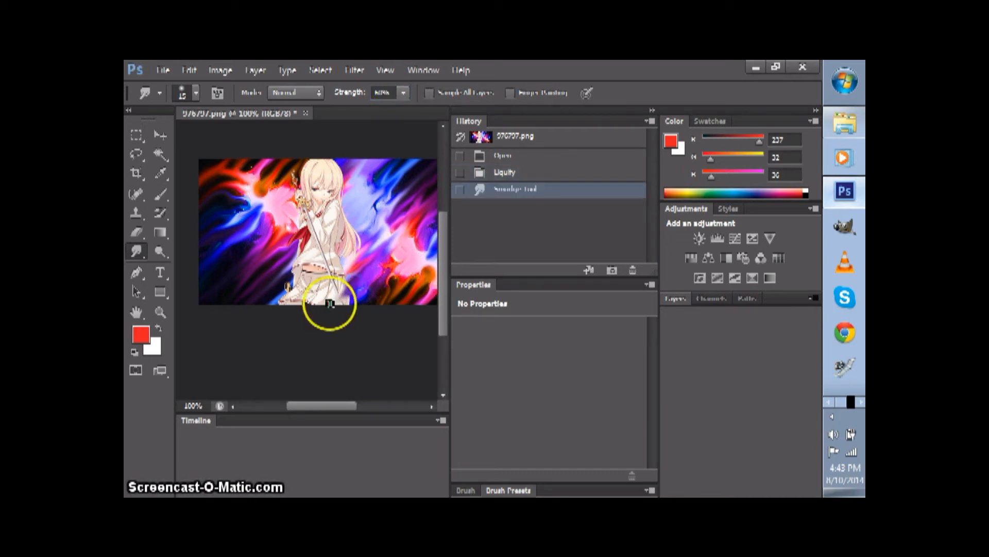
pyautogui.click(354, 293)
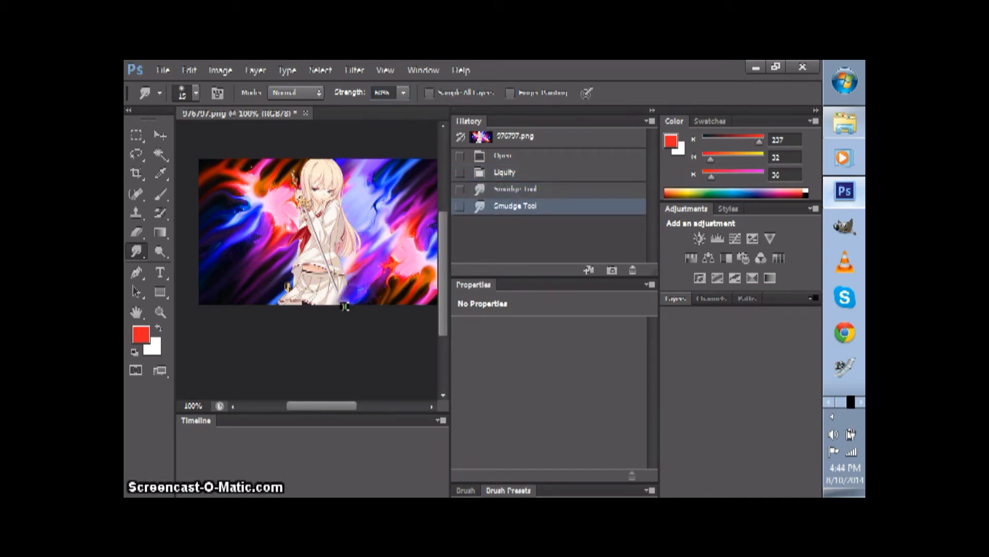
pyautogui.click(354, 304)
pyautogui.click(348, 304)
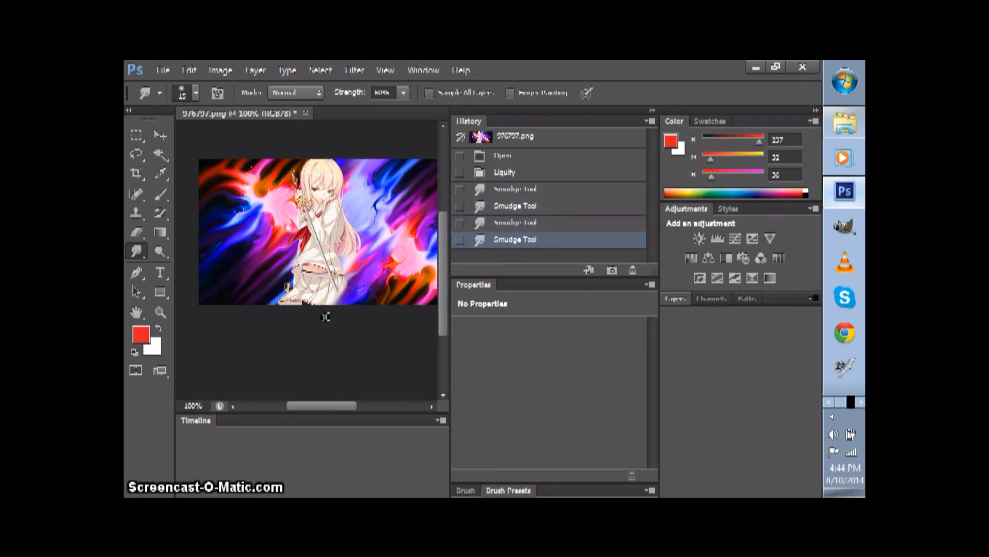
# - Try further smudge strokes along the skirt's hem and the side of the hip, blending them into the background
pyautogui.moveTo(340, 299)
pyautogui.mouseDown()
pyautogui.moveTo(353, 279)
pyautogui.moveTo(315, 309)
pyautogui.mouseUp()
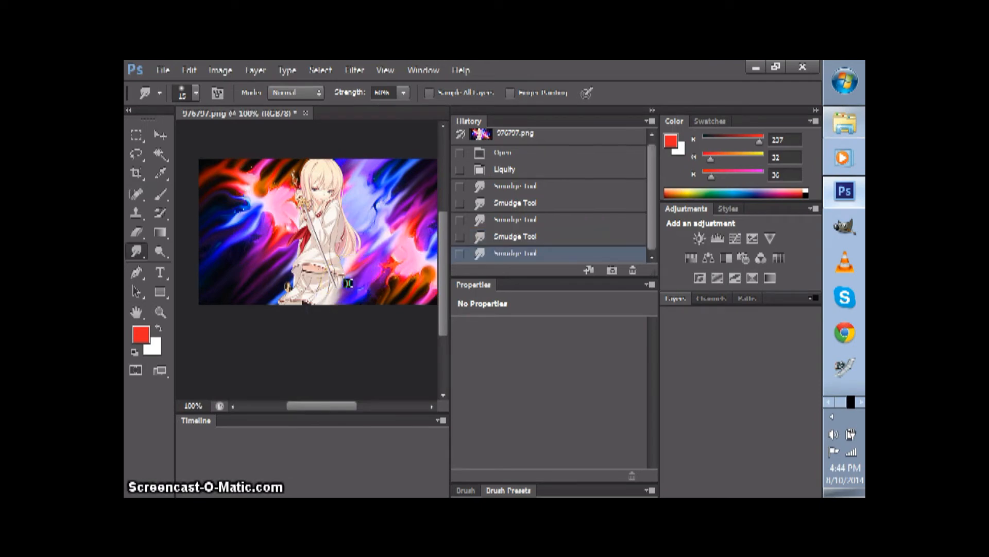
pyautogui.click(315, 308)
pyautogui.moveTo(350, 287); pyautogui.dragTo(334, 278)
pyautogui.click(338, 274)
pyautogui.moveTo(344, 270)
pyautogui.mouseDown()
pyautogui.moveTo(319, 298)
pyautogui.moveTo(353, 271)
pyautogui.mouseUp()
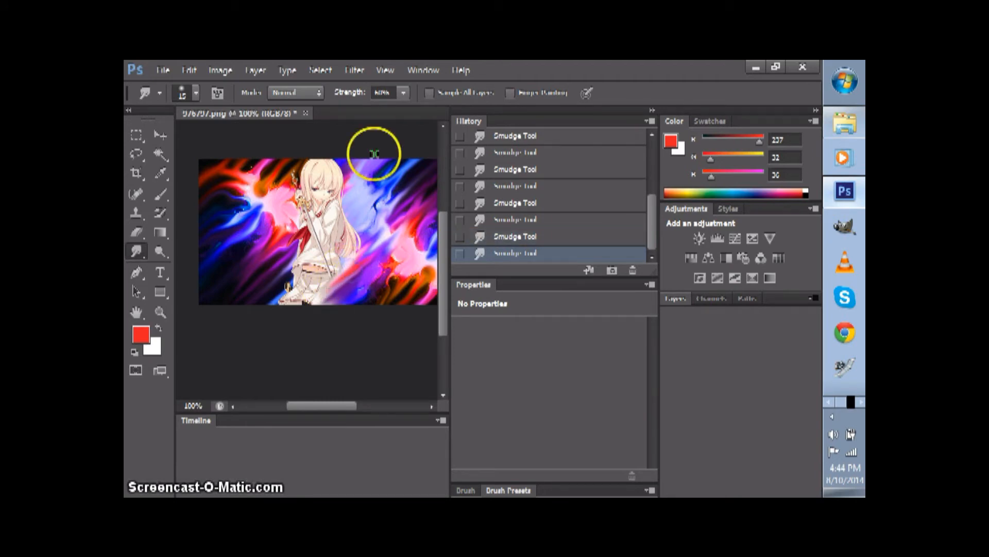
# - Review the Smudge Tool's blending modes, keep Normal, and set the tool's strength to 100%
pyautogui.click(319, 92)
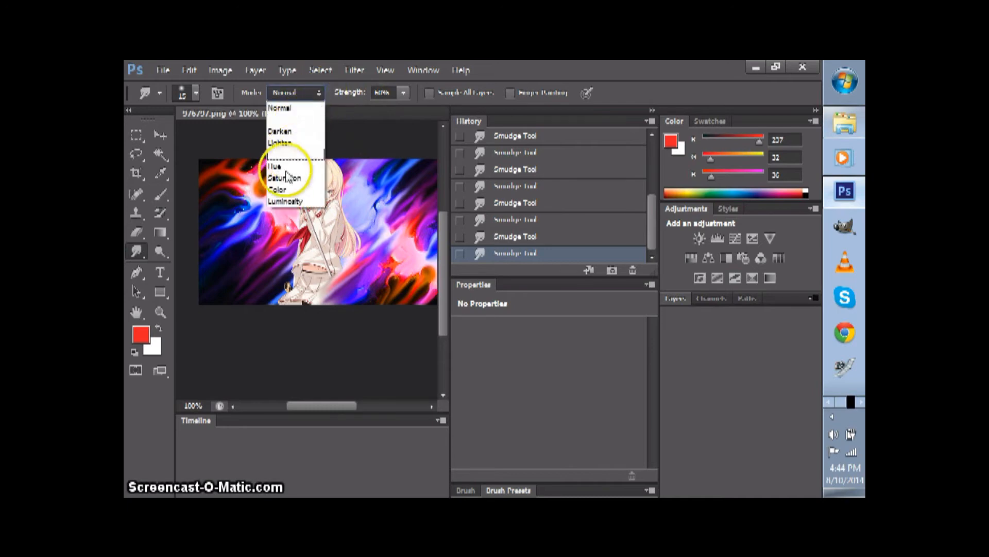
pyautogui.click(318, 94)
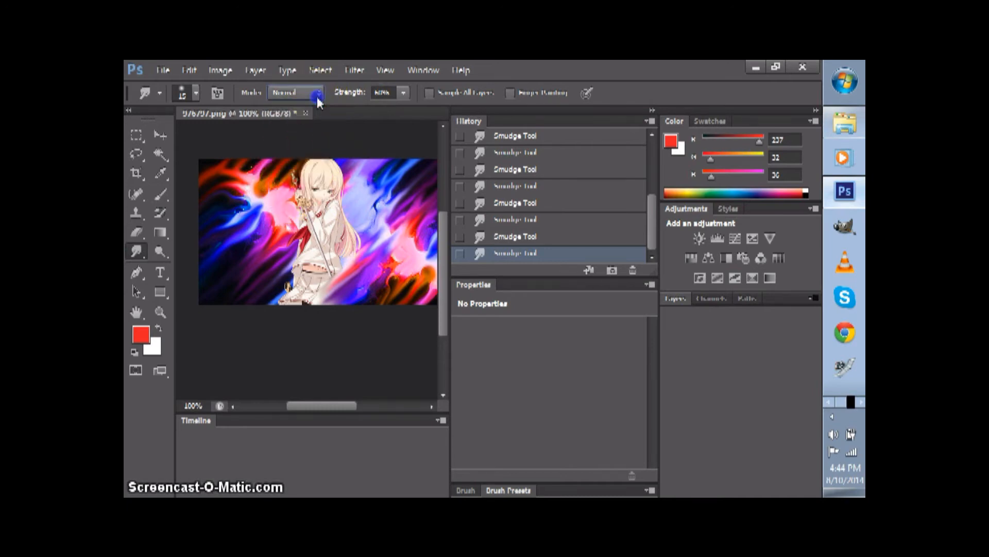
pyautogui.click(404, 93)
pyautogui.moveTo(403, 110); pyautogui.dragTo(433, 109)
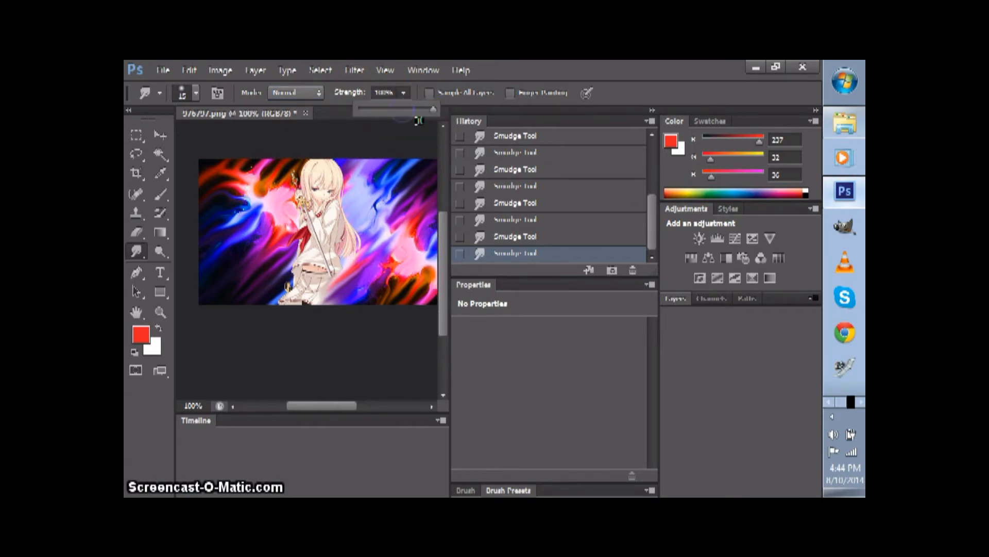
pyautogui.click(416, 122)
# - Try long diagonal smudge strokes from the character's waist down past the banner's lower edge, covering the skirt and legs
pyautogui.moveTo(352, 267)
pyautogui.mouseDown()
pyautogui.moveTo(285, 318)
pyautogui.moveTo(354, 285)
pyautogui.moveTo(304, 319)
pyautogui.mouseUp()
pyautogui.moveTo(349, 290); pyautogui.dragTo(311, 319)
pyautogui.moveTo(348, 258); pyautogui.dragTo(269, 318)
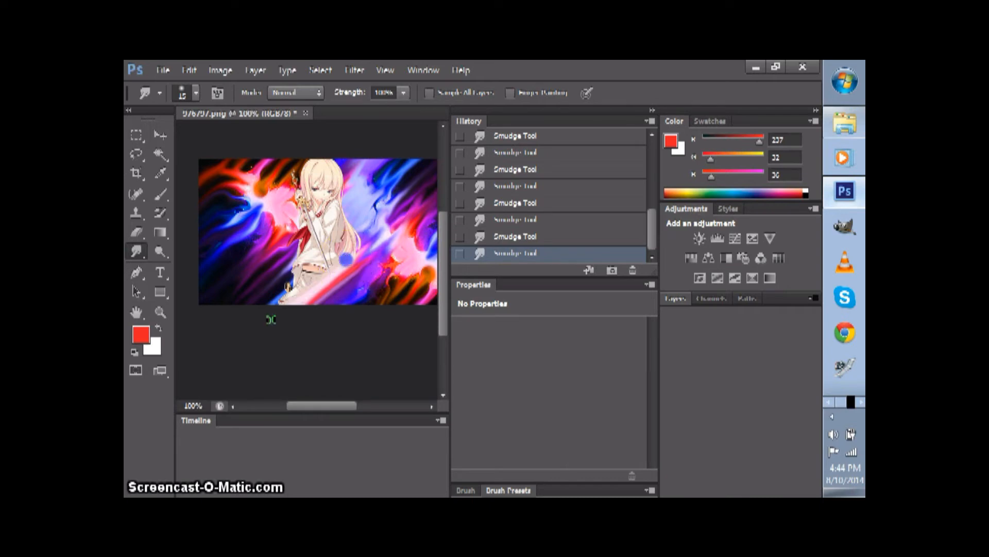
pyautogui.moveTo(336, 256); pyautogui.dragTo(245, 326)
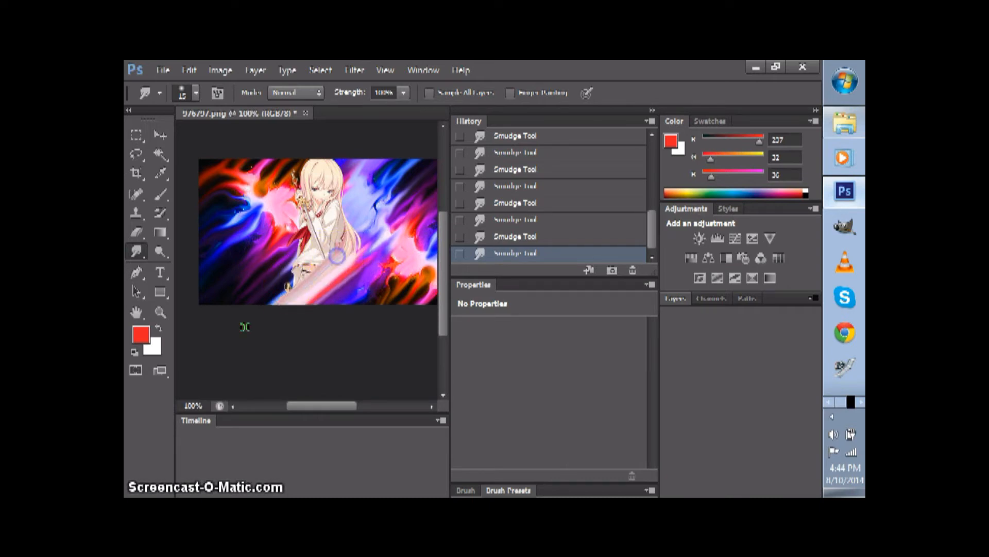
pyautogui.moveTo(335, 250); pyautogui.dragTo(245, 327)
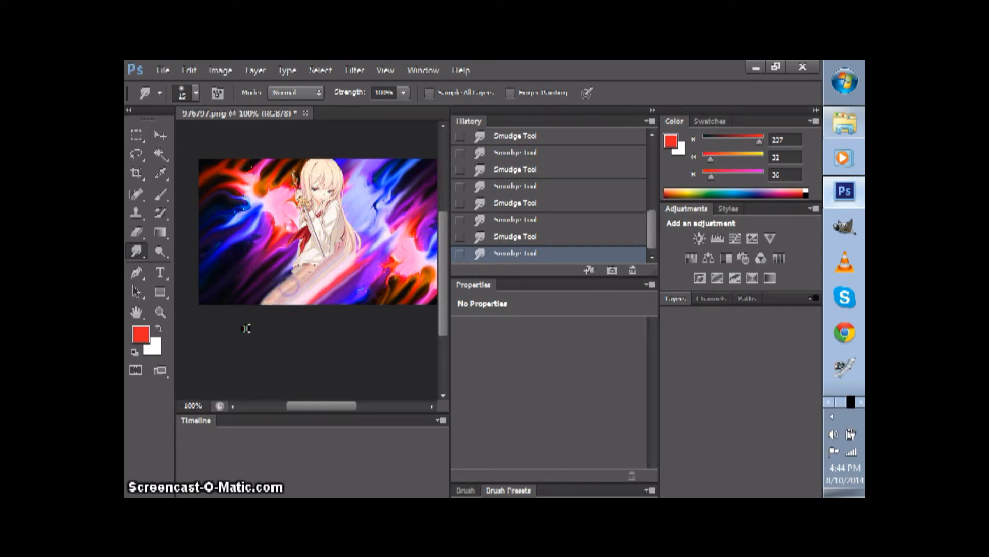
pyautogui.moveTo(336, 264); pyautogui.dragTo(338, 265)
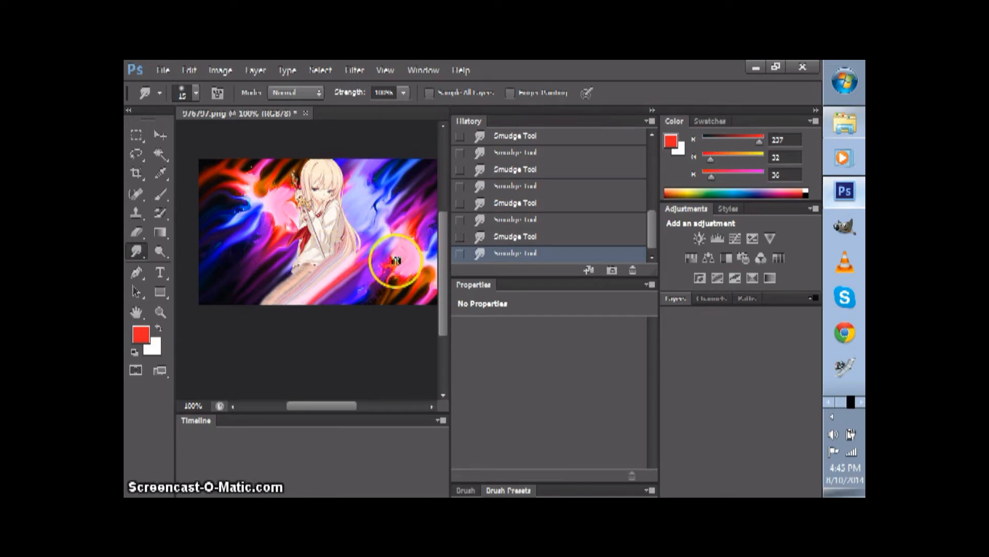
# - Revert the banner to the earliest Smudge Tool state in the history
pyautogui.click(498, 186)
pyautogui.click(503, 170)
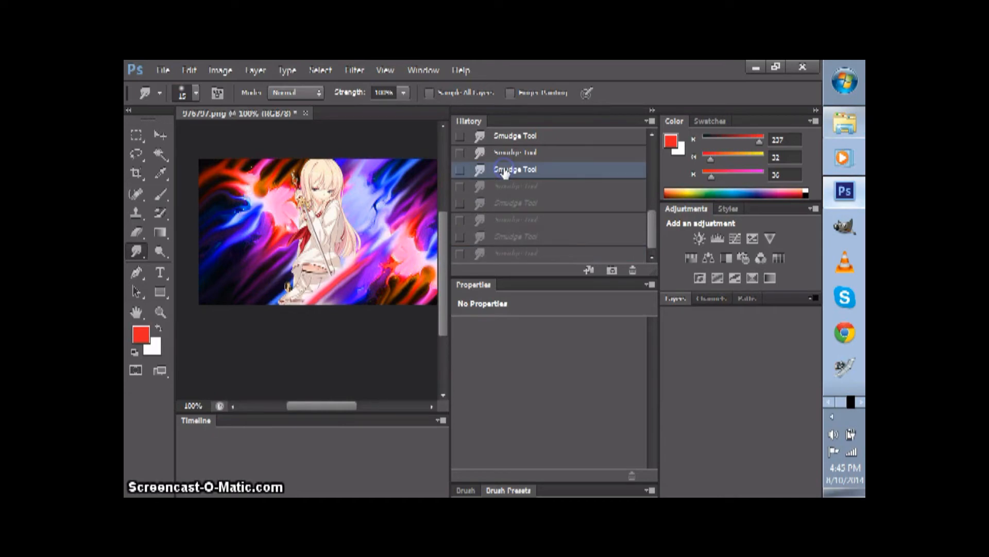
pyautogui.click(646, 222)
pyautogui.moveTo(647, 223); pyautogui.dragTo(659, 153)
pyautogui.click(550, 142)
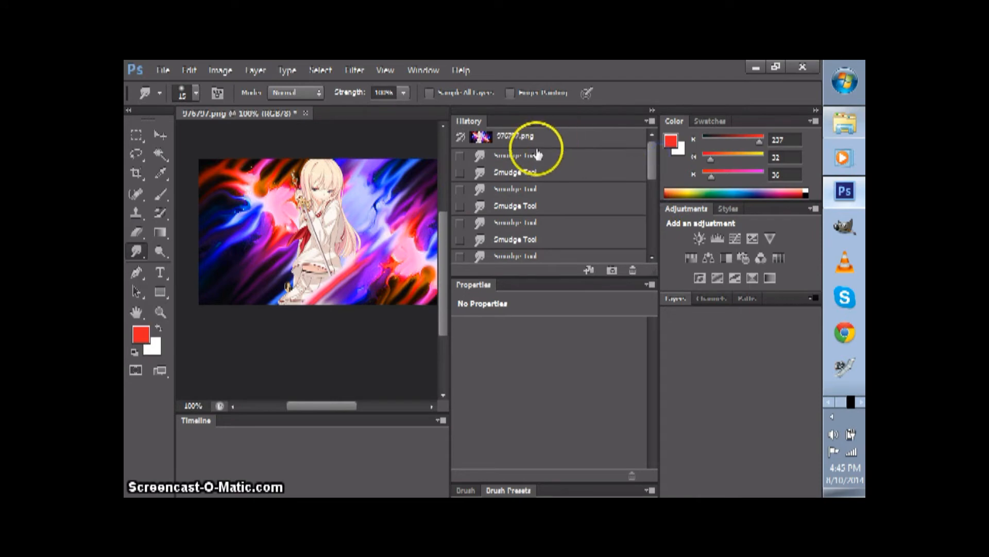
pyautogui.click(537, 154)
pyautogui.click(531, 139)
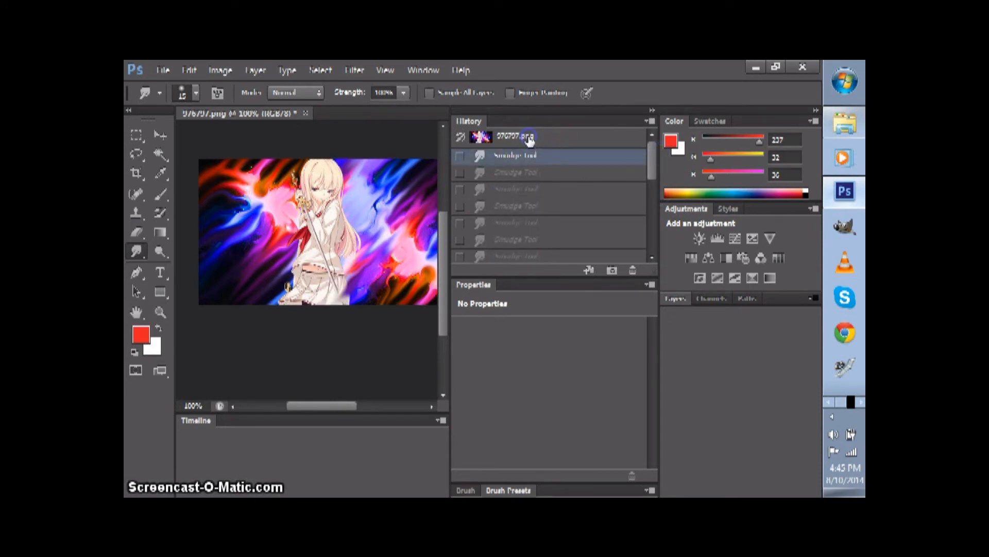
pyautogui.click(518, 160)
# - Reapply the last Liquify filter to the banner
pyautogui.click(357, 69)
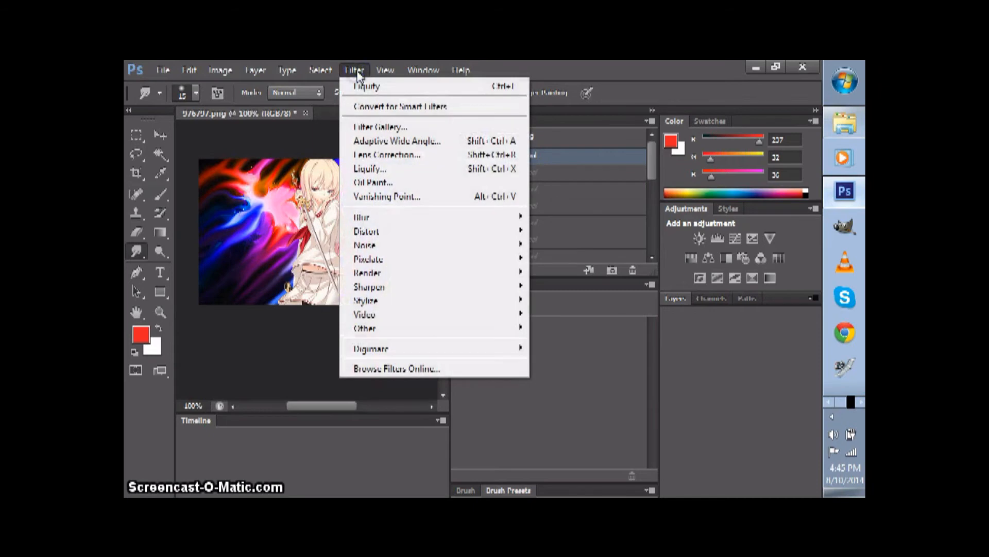
pyautogui.click(363, 89)
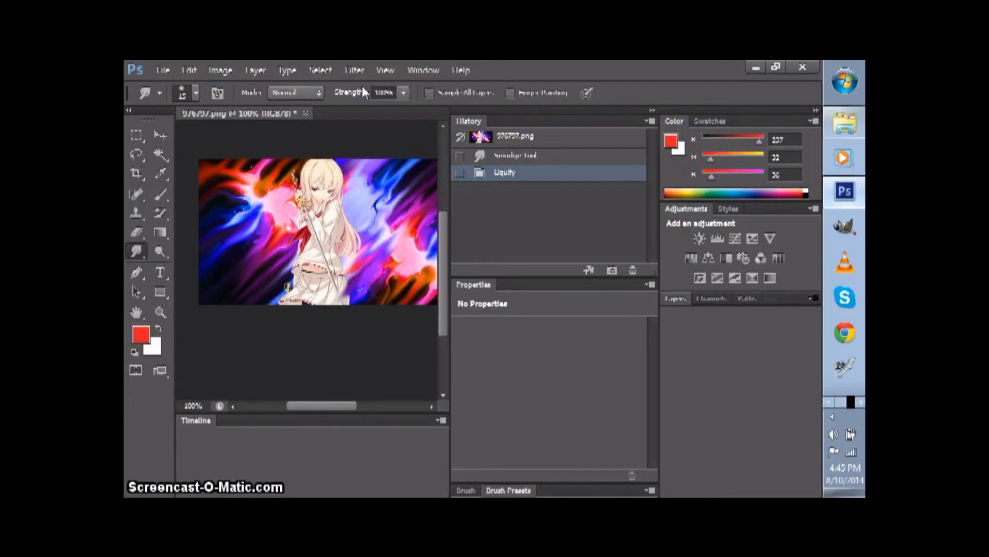
pyautogui.moveTo(442, 247); pyautogui.dragTo(446, 273)
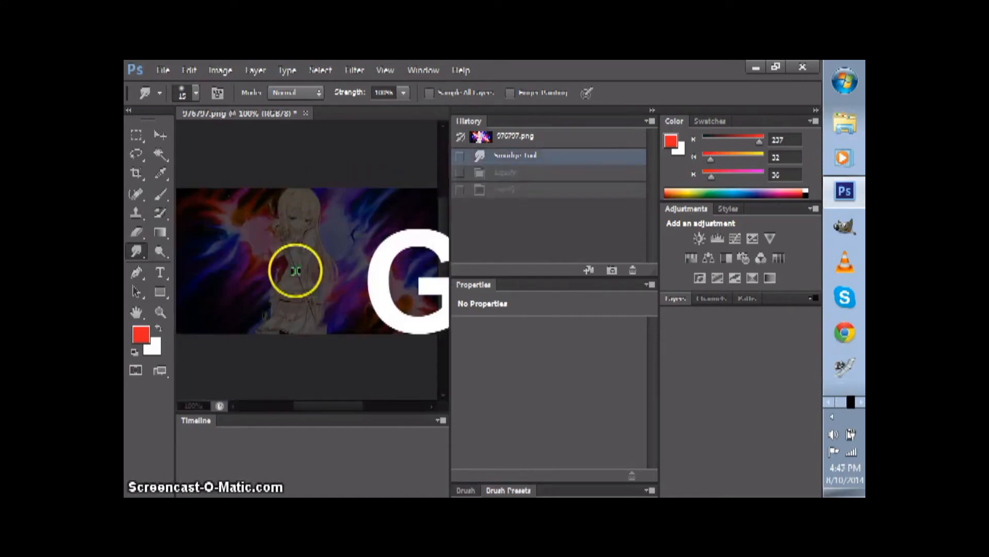
# - Start the Liquify filter and warp the character's skirt and its nearby background diagonally with a size 50 brush
pyautogui.click(359, 73)
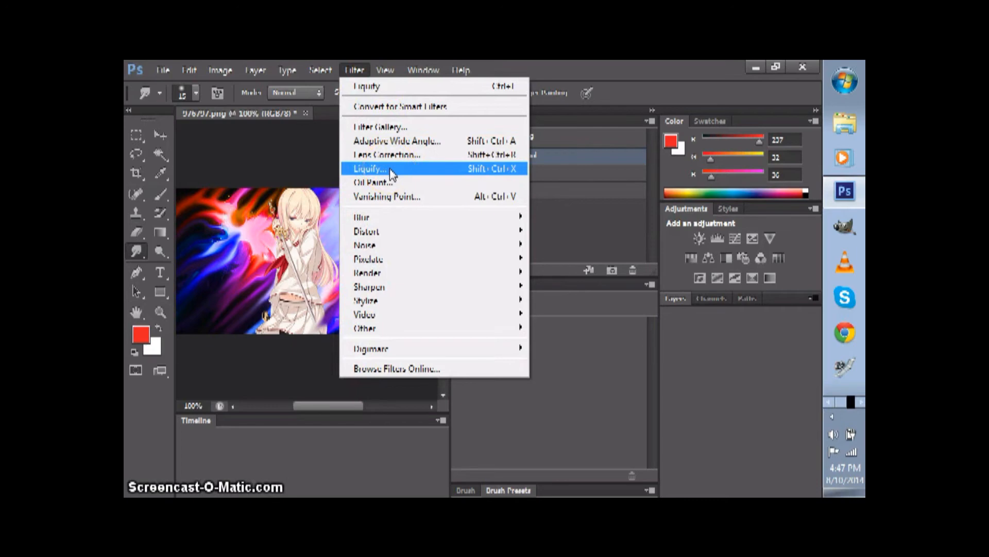
pyautogui.click(391, 170)
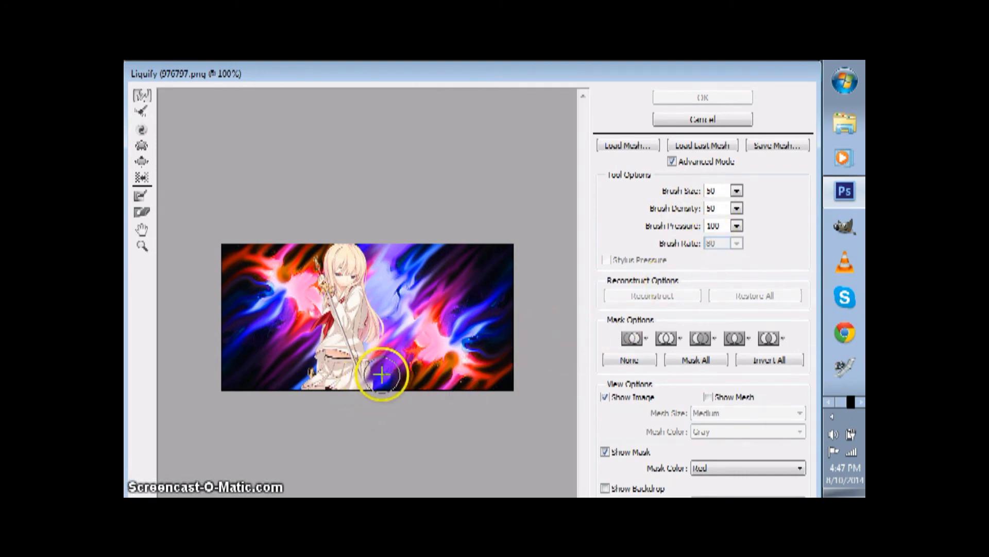
pyautogui.moveTo(338, 406); pyautogui.dragTo(387, 354)
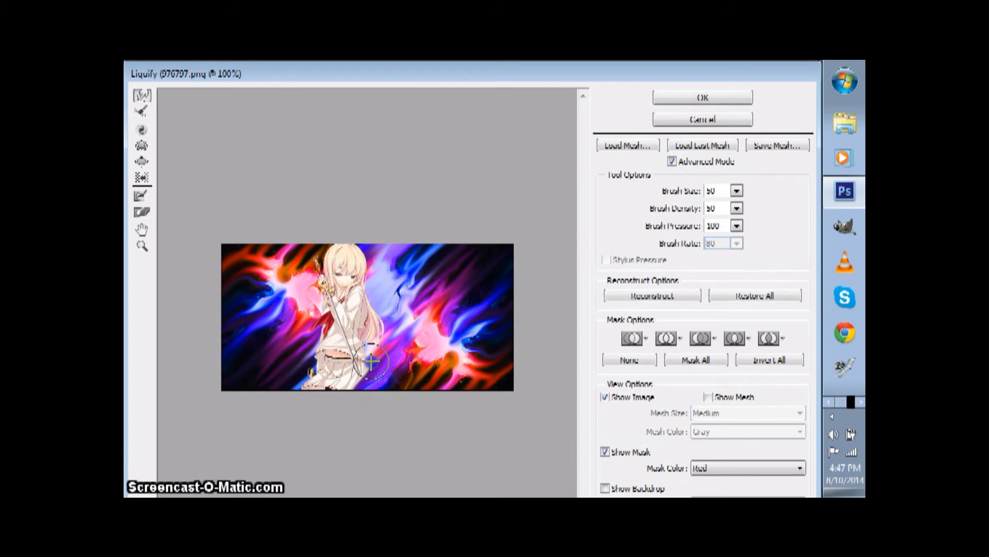
pyautogui.moveTo(335, 395); pyautogui.dragTo(315, 406)
pyautogui.moveTo(370, 376)
pyautogui.mouseDown()
pyautogui.moveTo(324, 402)
pyautogui.moveTo(297, 382)
pyautogui.moveTo(333, 408)
pyautogui.moveTo(320, 373)
pyautogui.moveTo(282, 406)
pyautogui.mouseUp()
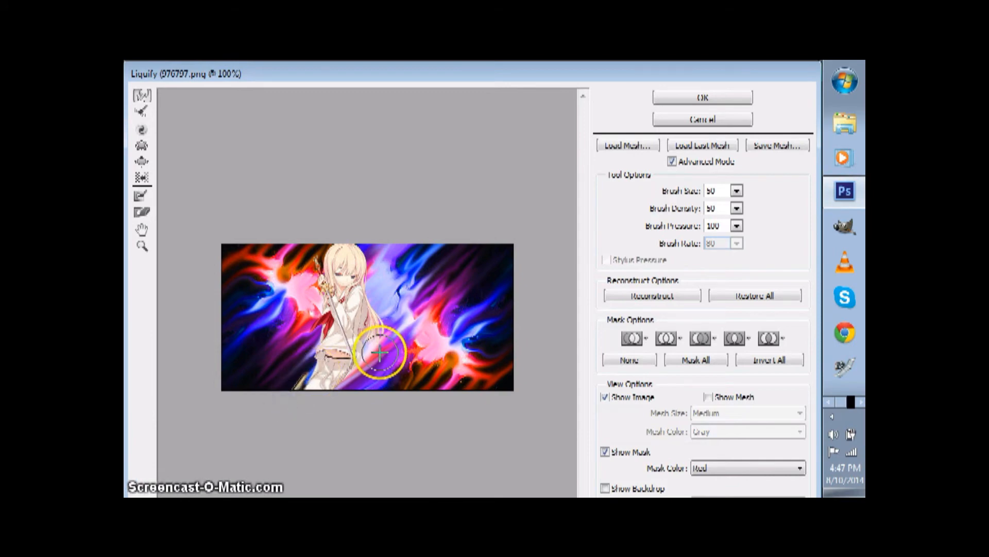
# - Warp the coloured background beside the character with long diagonal Liquify strokes running off the banner's edges
pyautogui.moveTo(428, 287); pyautogui.dragTo(522, 212)
pyautogui.moveTo(424, 261); pyautogui.dragTo(547, 133)
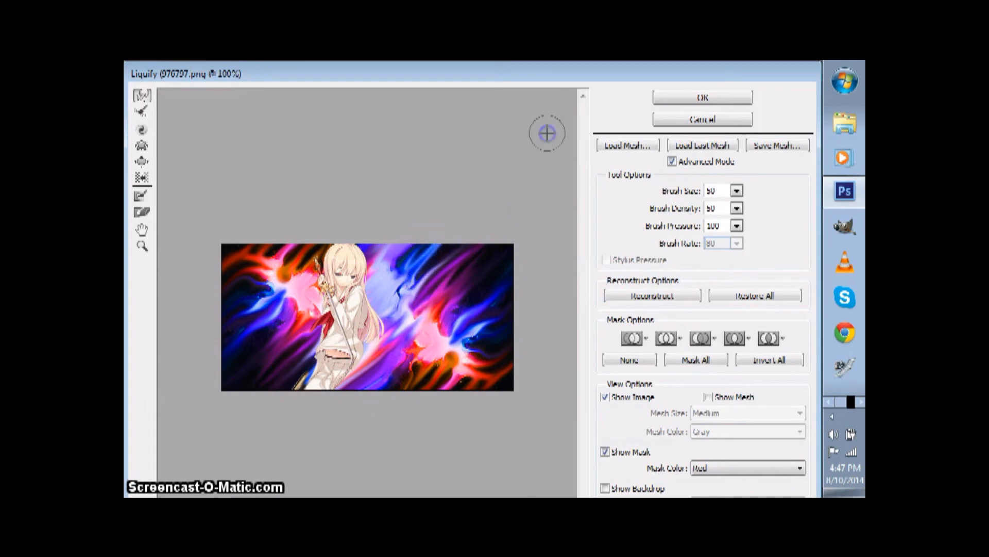
pyautogui.moveTo(454, 338); pyautogui.dragTo(563, 232)
pyautogui.moveTo(461, 313); pyautogui.dragTo(573, 199)
pyautogui.moveTo(437, 346); pyautogui.dragTo(365, 420)
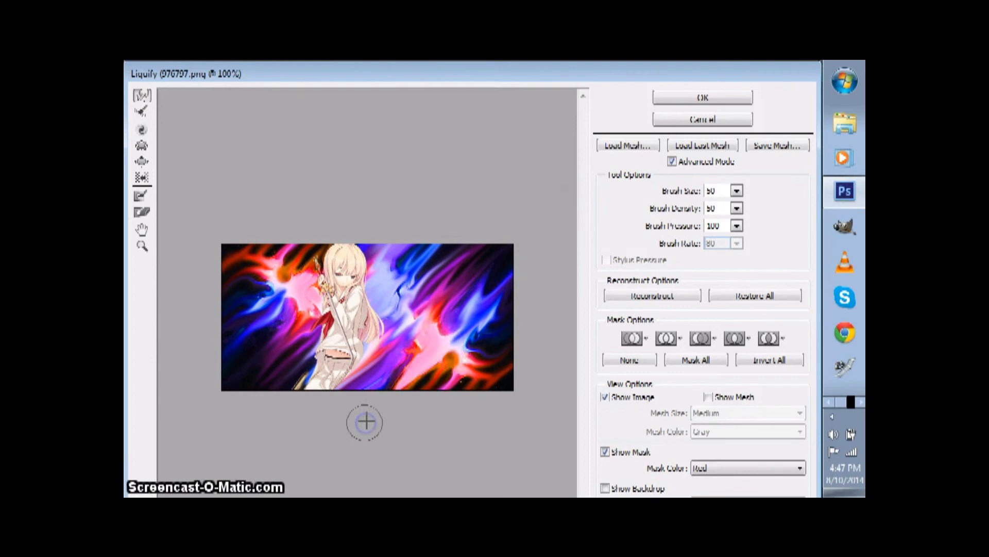
pyautogui.moveTo(468, 366); pyautogui.dragTo(380, 450)
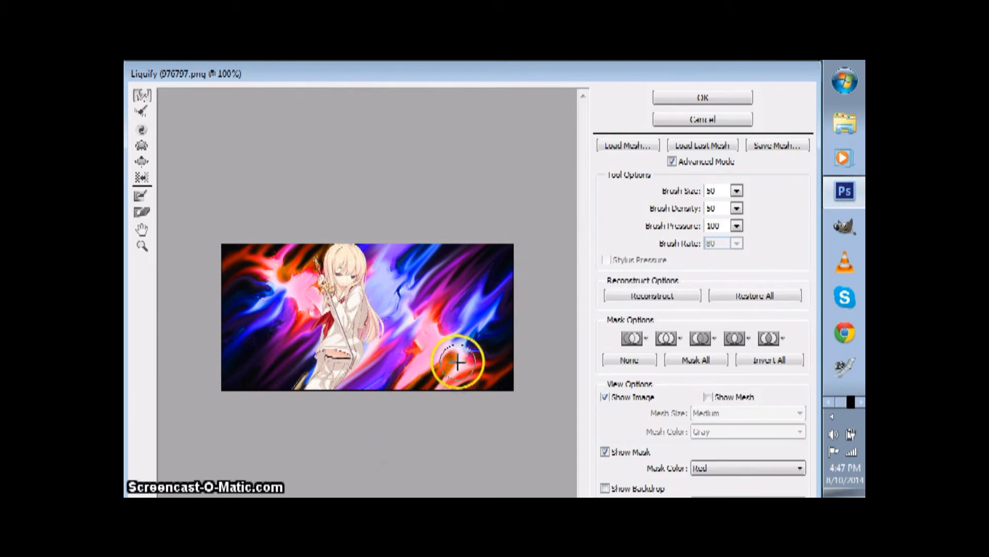
pyautogui.moveTo(460, 360); pyautogui.dragTo(556, 294)
# - Warp the character's hair, skirt and legs toward the banner's lower edge and apply the Liquify filter
pyautogui.moveTo(397, 309); pyautogui.dragTo(316, 393)
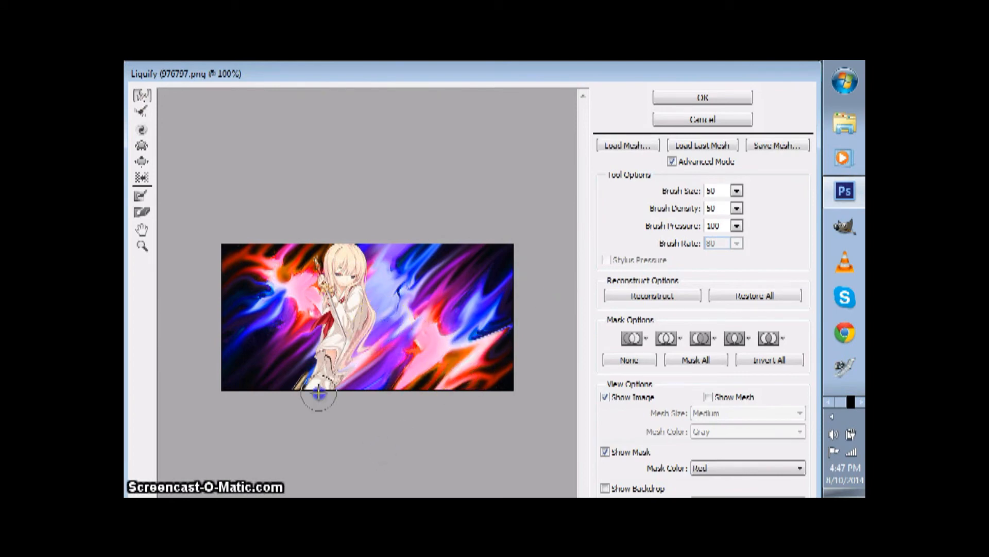
pyautogui.moveTo(297, 352); pyautogui.dragTo(382, 415)
pyautogui.moveTo(291, 369); pyautogui.dragTo(369, 415)
pyautogui.moveTo(311, 371); pyautogui.dragTo(371, 404)
pyautogui.moveTo(276, 376); pyautogui.dragTo(300, 401)
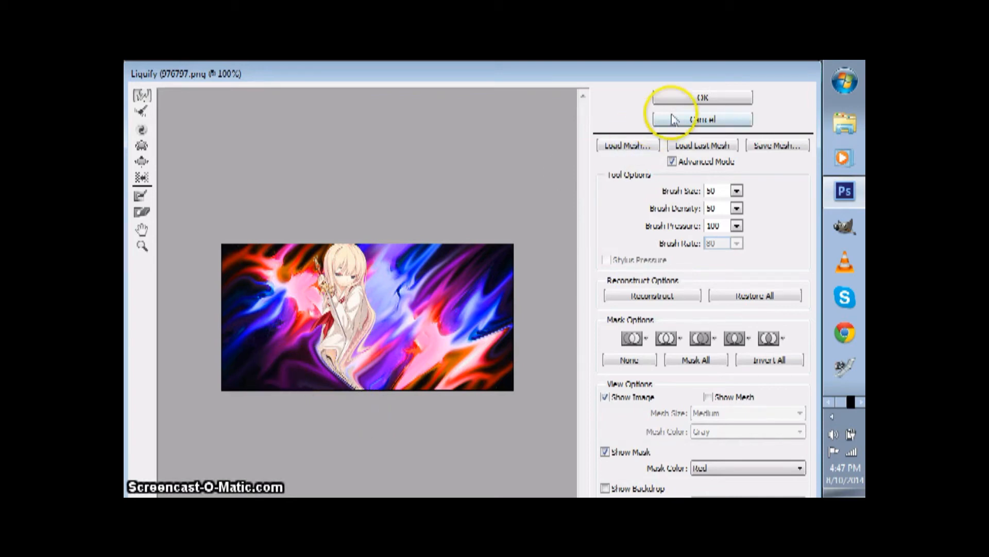
pyautogui.click(673, 96)
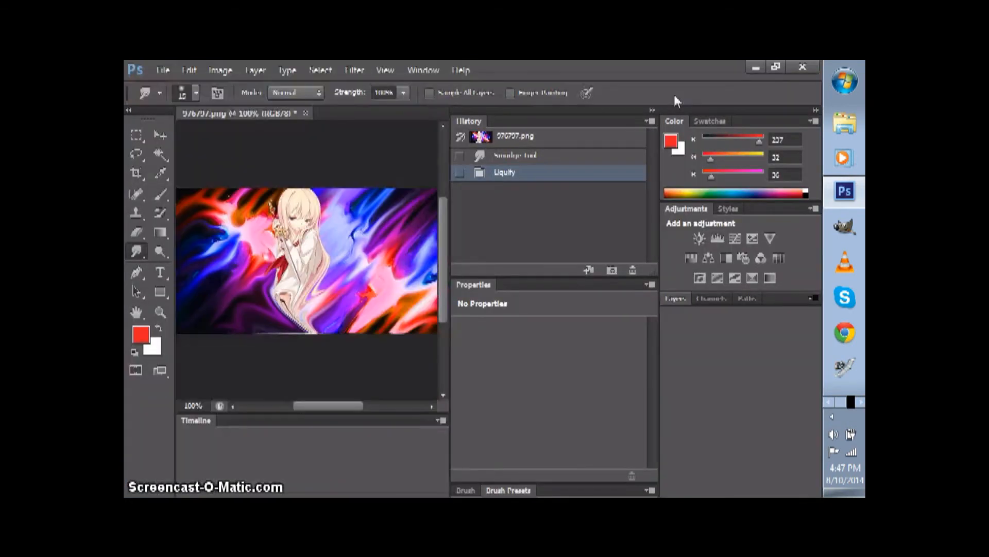
# - Undo the Liquify filter by returning the banner to the preceding Smudge Tool history state
pyautogui.click(521, 157)
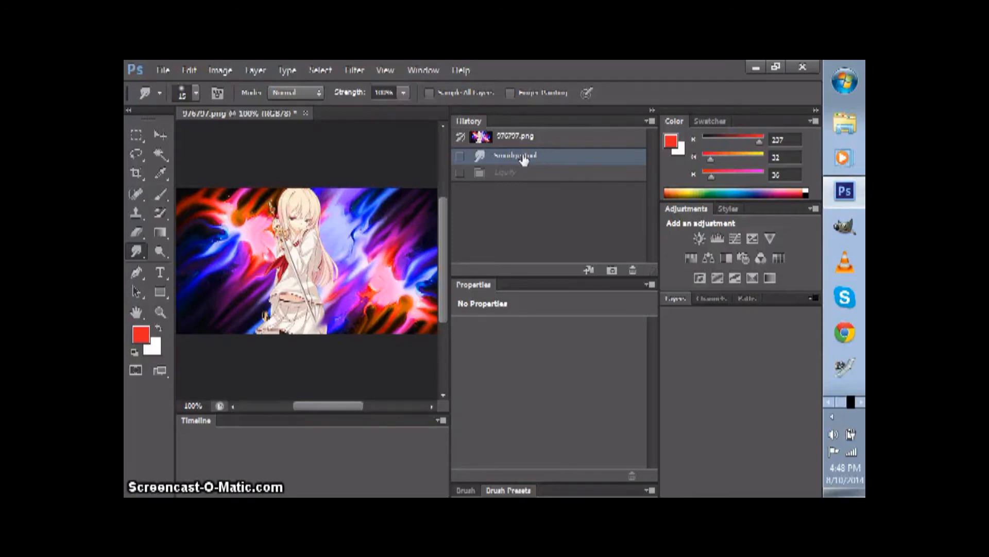
pyautogui.click(492, 157)
pyautogui.click(282, 355)
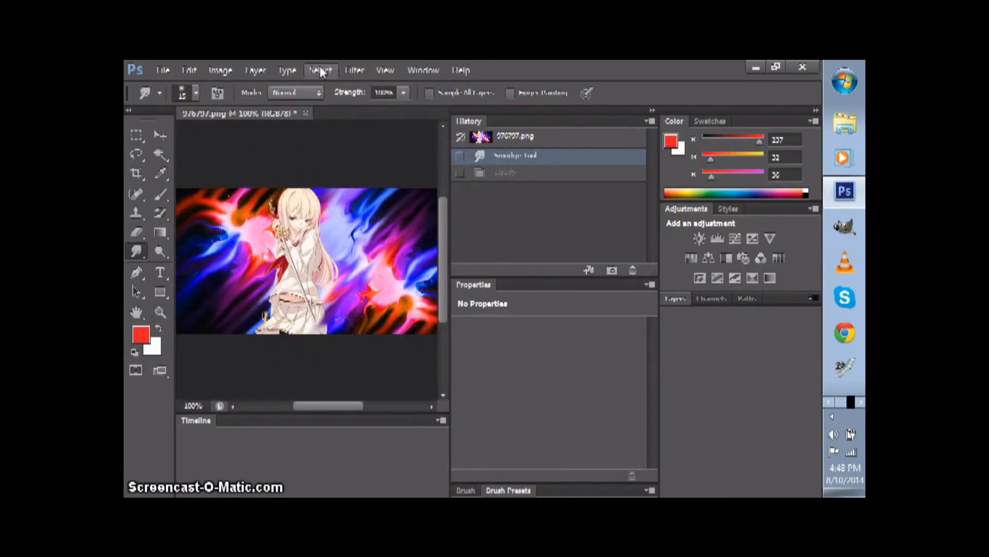
# - Use the Gradient Tool to apply radial Soft Light gradients over the character and the coloured background beside it
pyautogui.click(155, 230)
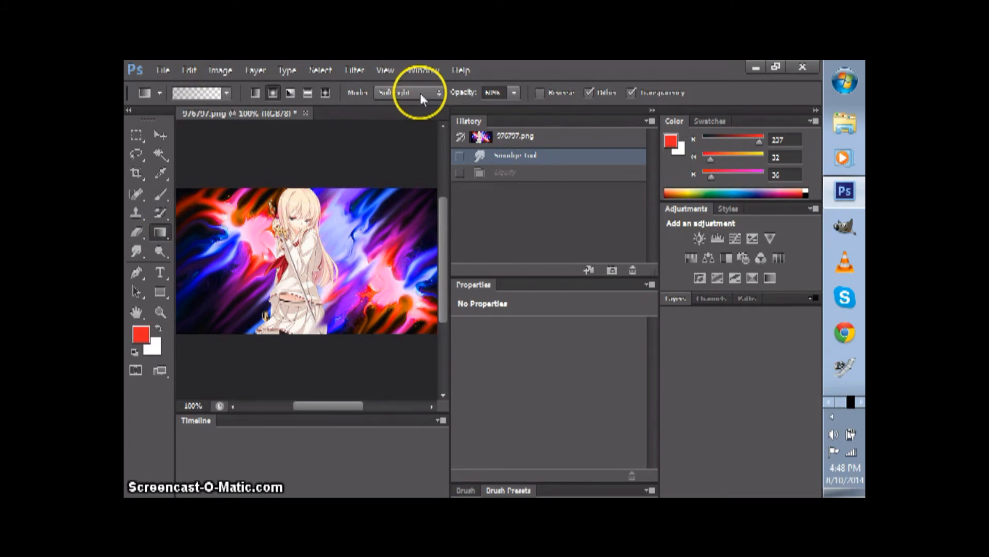
pyautogui.click(227, 93)
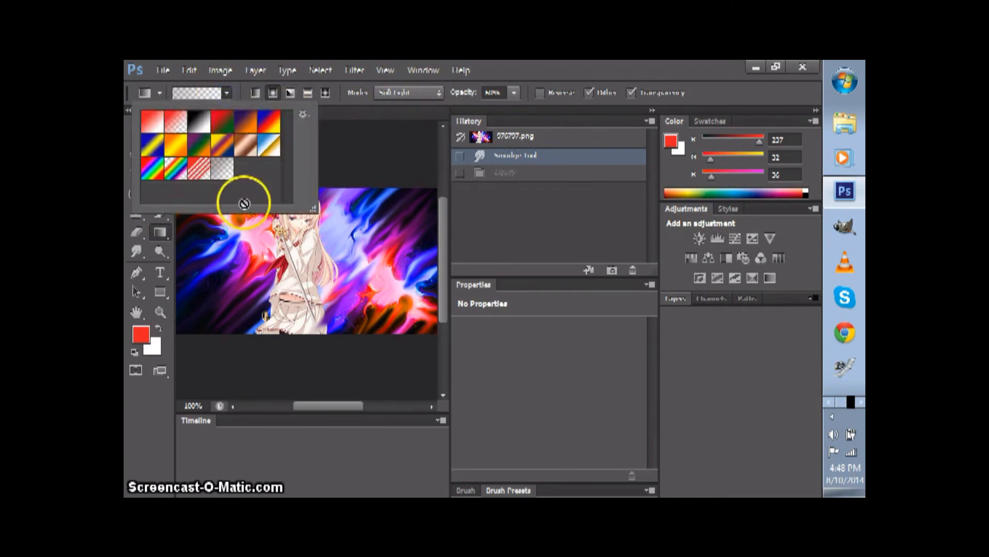
pyautogui.click(227, 94)
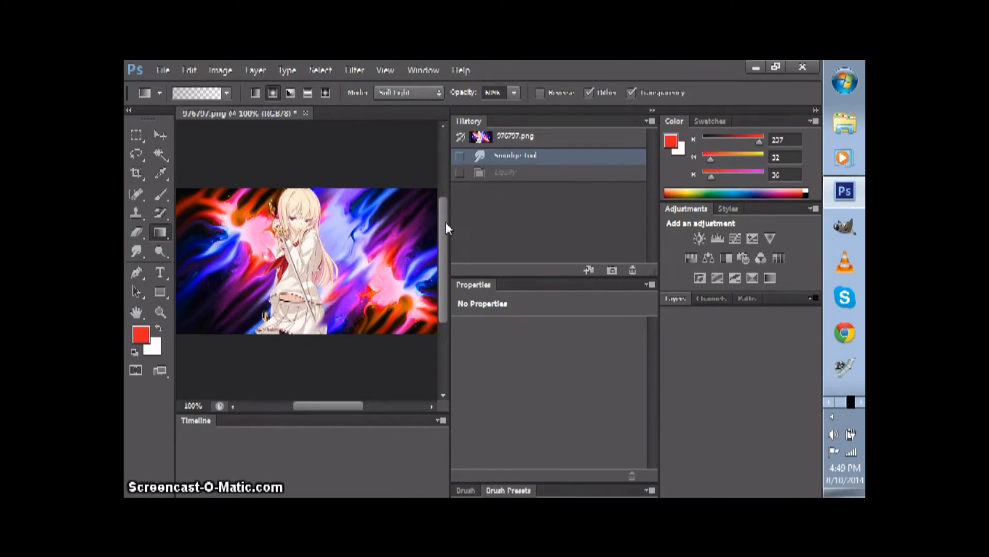
pyautogui.moveTo(375, 220); pyautogui.dragTo(331, 210)
pyautogui.moveTo(327, 211); pyautogui.dragTo(290, 253)
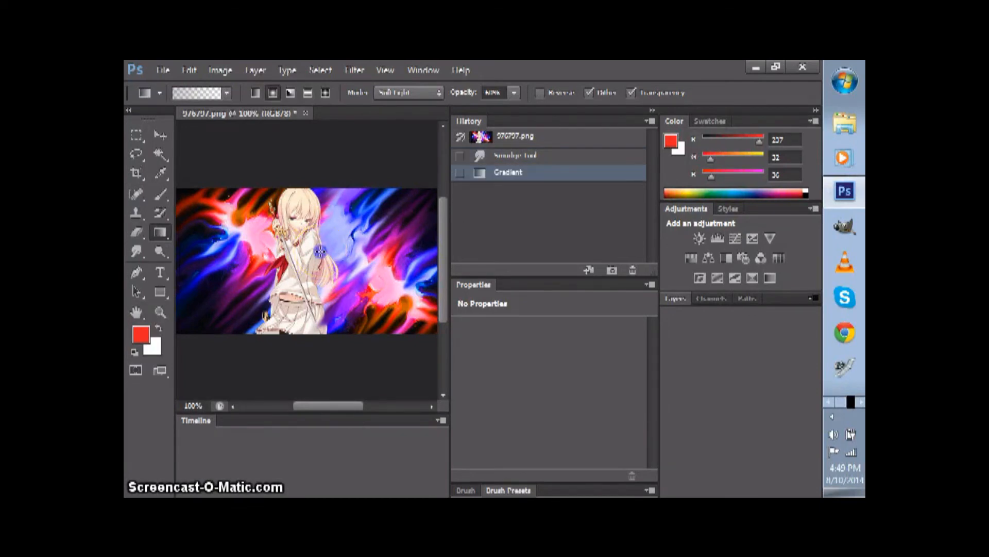
pyautogui.moveTo(320, 251); pyautogui.dragTo(286, 292)
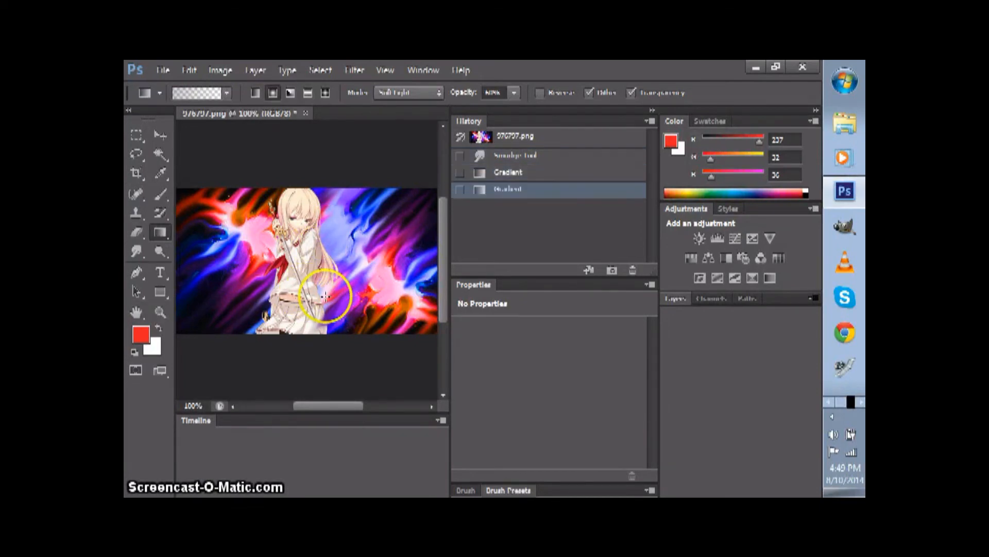
pyautogui.moveTo(326, 297); pyautogui.dragTo(295, 188)
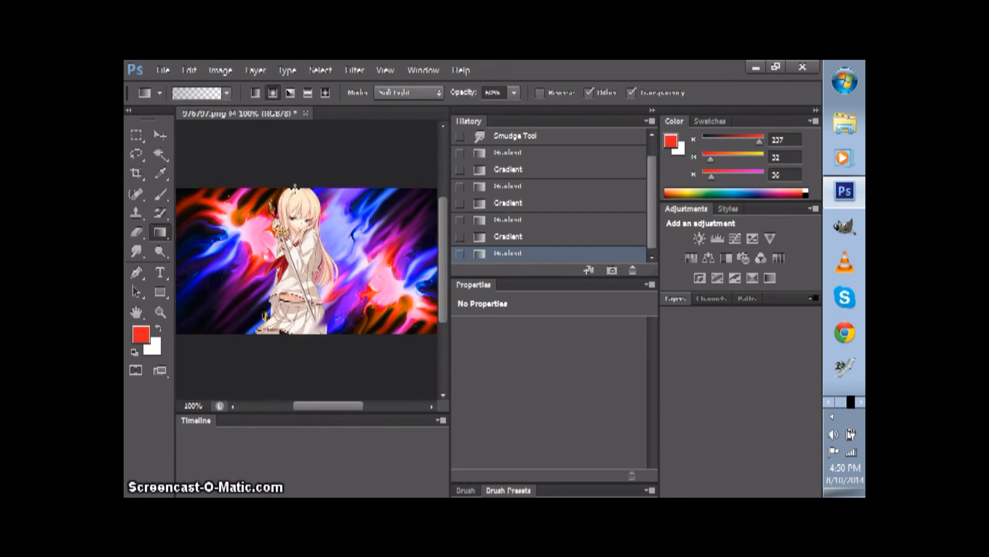
# - Set the gradient mode to Color Dodge and apply gradients to the background on both sides of the character
pyautogui.click(409, 91)
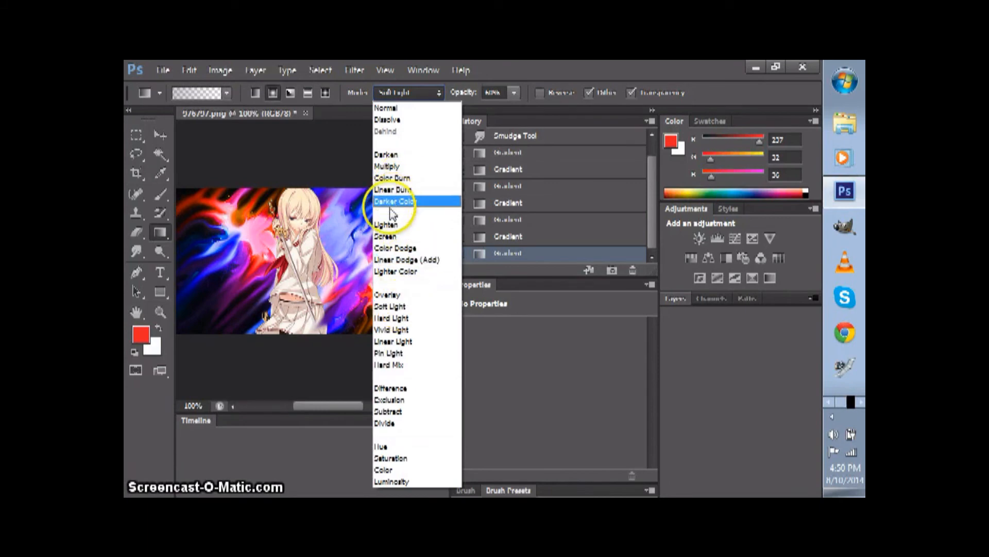
pyautogui.click(389, 250)
pyautogui.moveTo(400, 215)
pyautogui.mouseDown()
pyautogui.moveTo(364, 261)
pyautogui.moveTo(360, 316)
pyautogui.mouseUp()
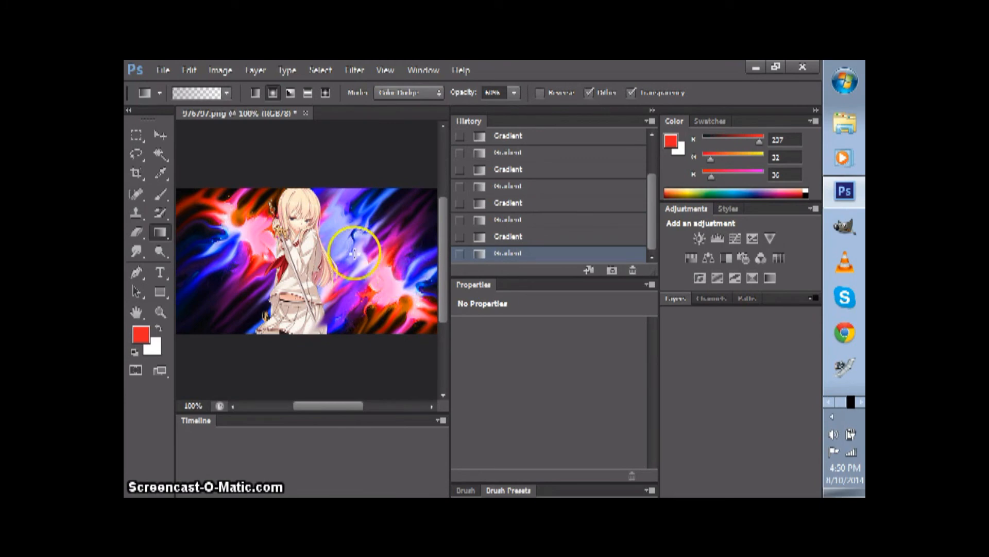
pyautogui.moveTo(338, 261); pyautogui.dragTo(383, 214)
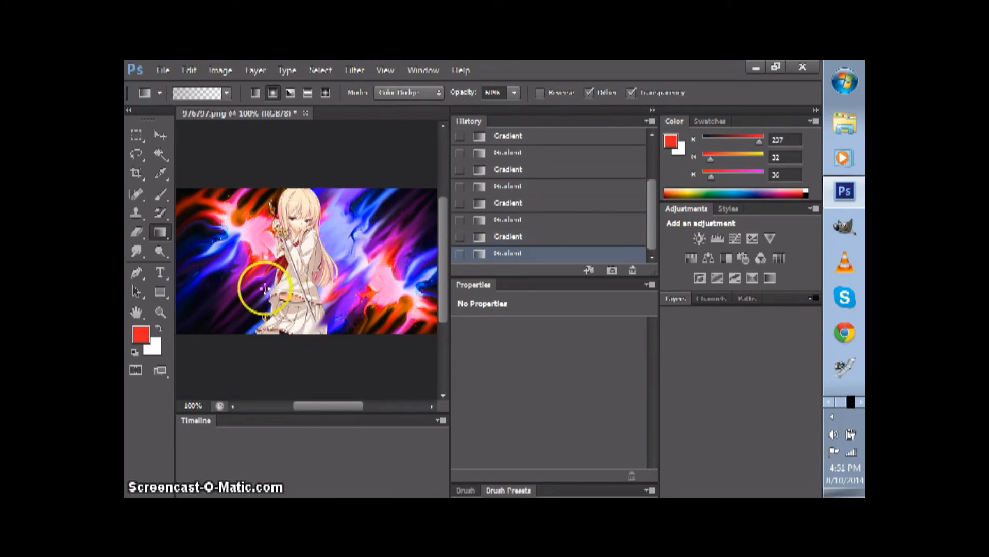
pyautogui.moveTo(270, 298); pyautogui.dragTo(243, 309)
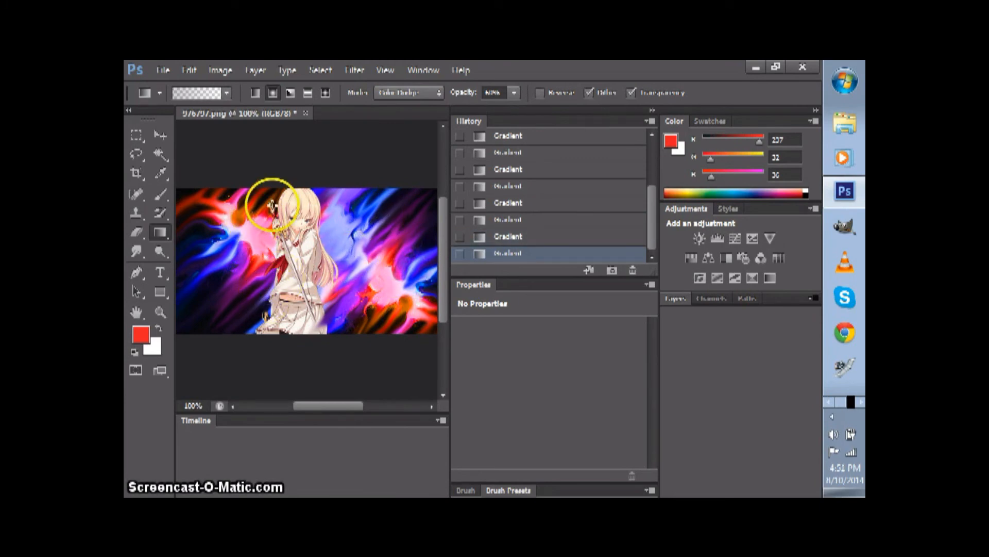
# - Set the gradient mode to Color Burn, try it on the background and return to an earlier Gradient history state
pyautogui.click(418, 98)
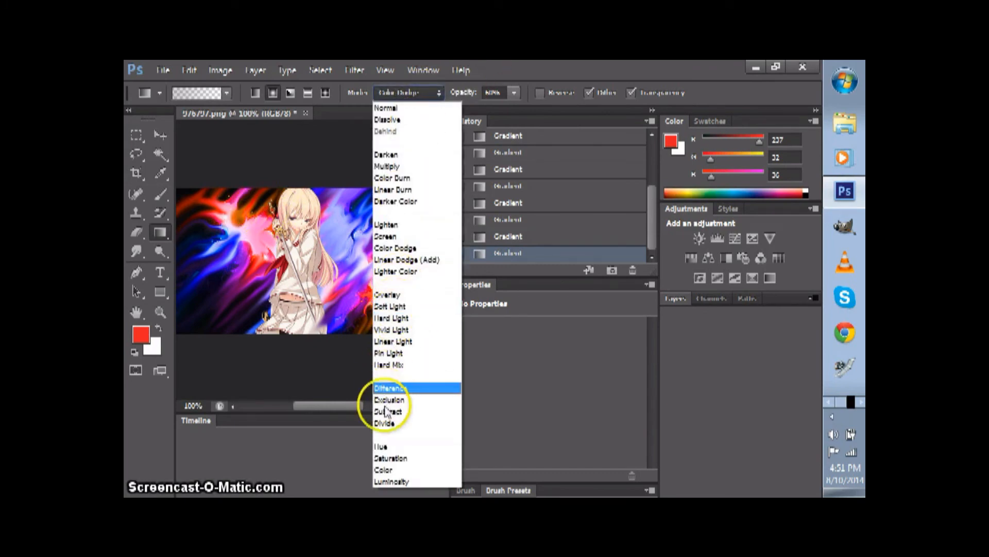
pyautogui.click(400, 182)
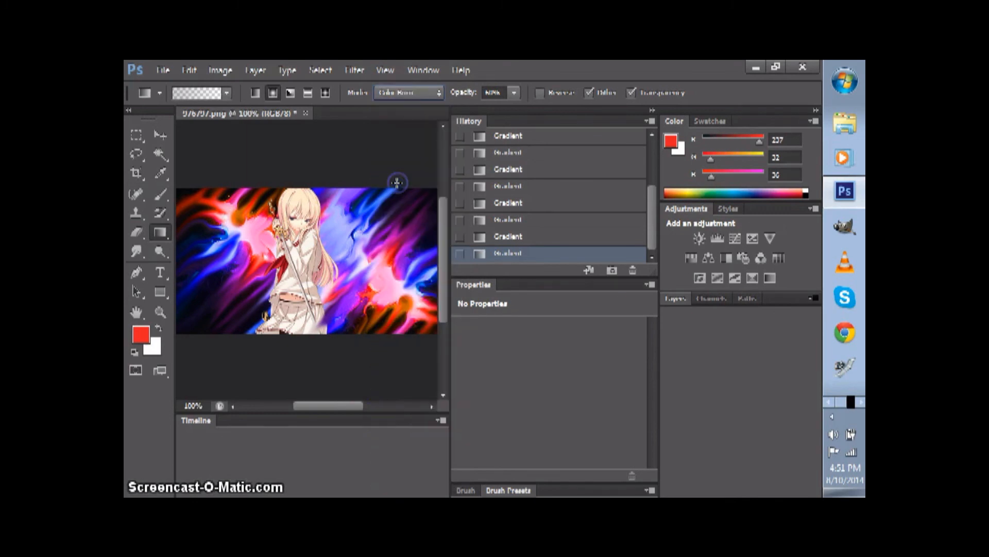
pyautogui.moveTo(398, 229)
pyautogui.mouseDown()
pyautogui.moveTo(346, 305)
pyautogui.moveTo(393, 227)
pyautogui.mouseUp()
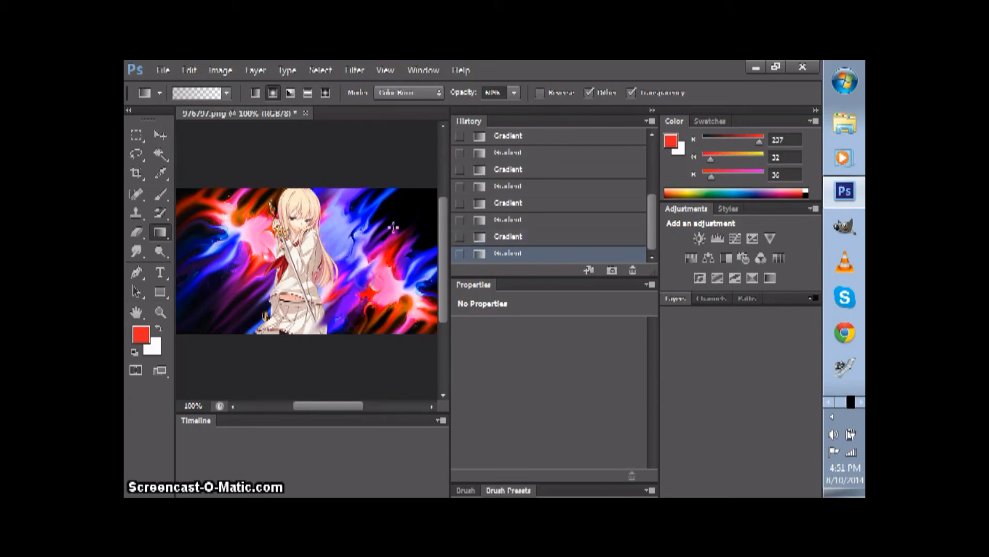
pyautogui.click(498, 220)
# - Lower the gradient opacity and apply a Color Burn gradient diagonally across the background beside the character
pyautogui.click(515, 97)
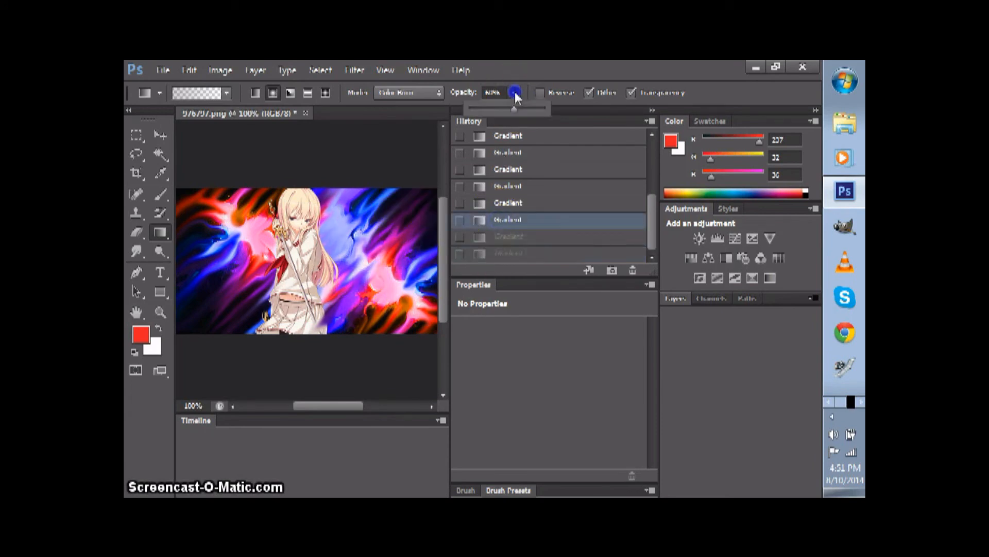
pyautogui.moveTo(513, 109); pyautogui.dragTo(514, 115)
pyautogui.click(377, 166)
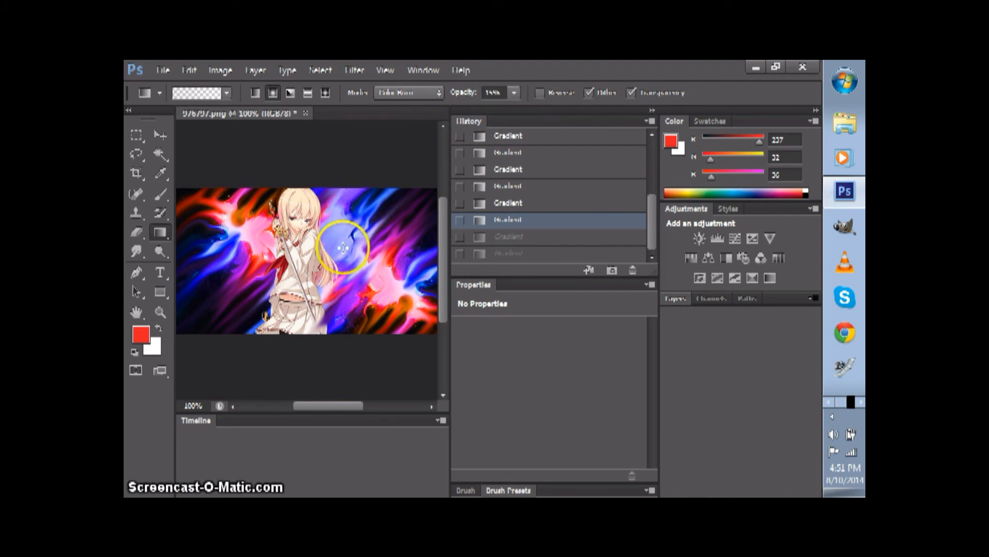
pyautogui.hotkey('shift', 'ctrl', 'z')
pyautogui.hotkey('shift', 'ctrl', 'z')
pyautogui.moveTo(402, 259); pyautogui.dragTo(334, 336)
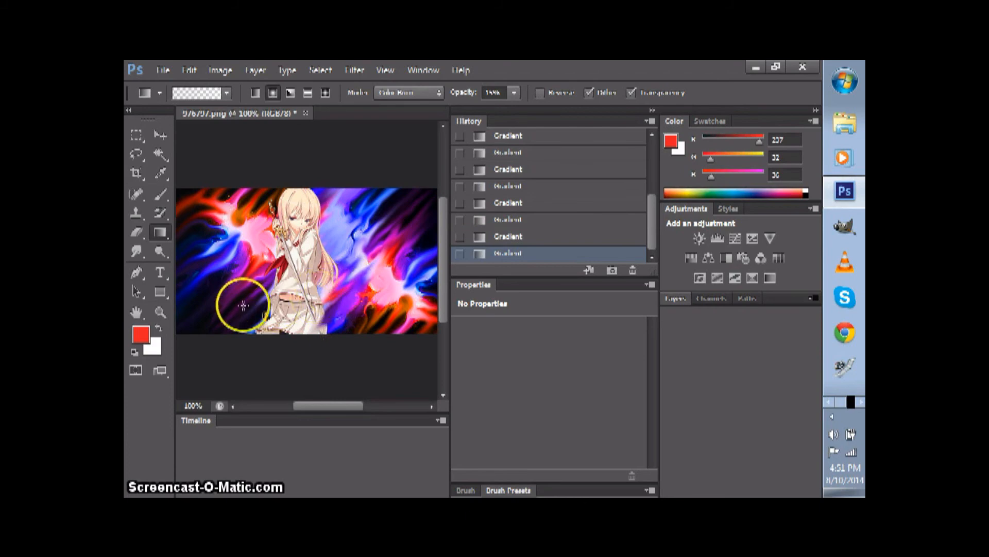
# - Apply more low-opacity Color Burn gradients across the background on both sides and down the length of the character
pyautogui.moveTo(254, 220); pyautogui.dragTo(230, 301)
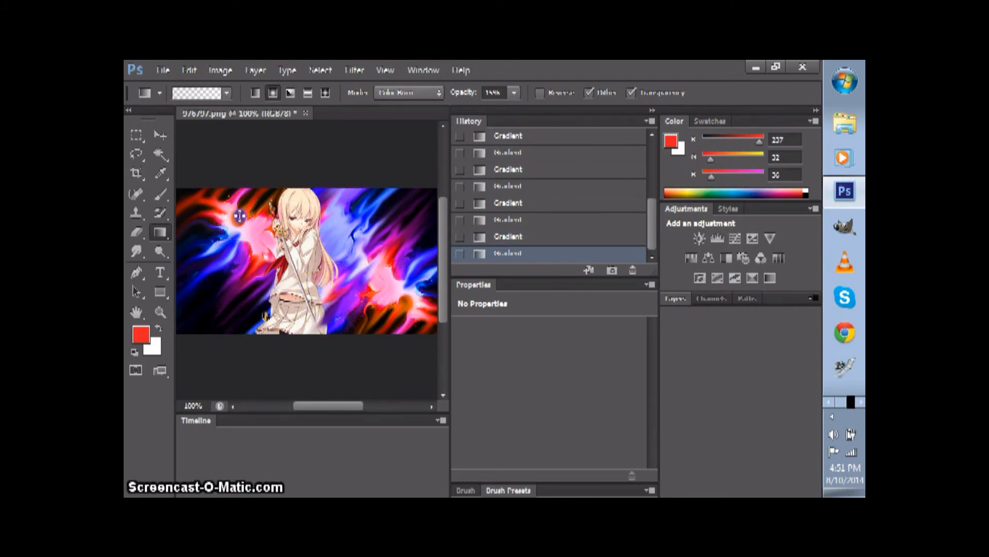
pyautogui.moveTo(338, 248); pyautogui.dragTo(362, 214)
pyautogui.moveTo(351, 306); pyautogui.dragTo(317, 346)
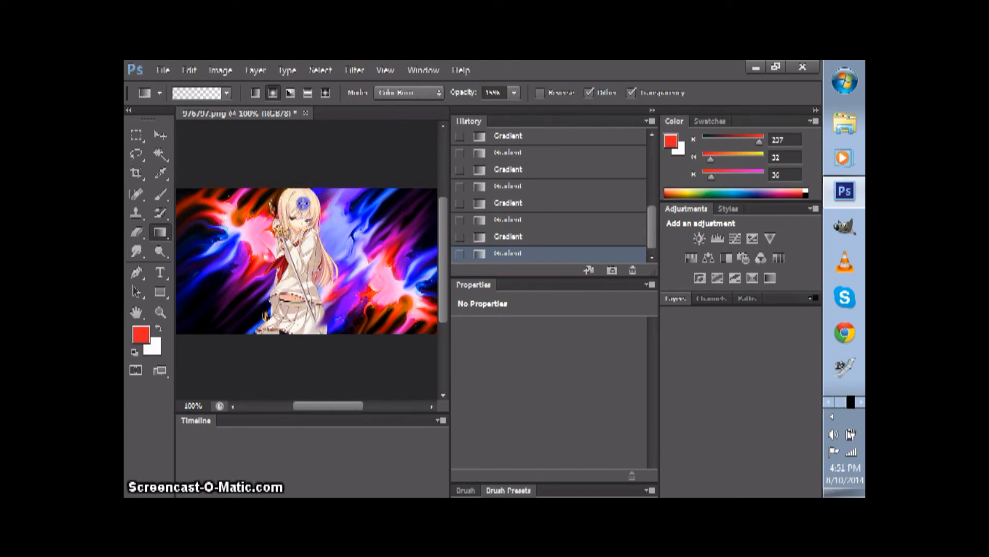
pyautogui.moveTo(302, 204); pyautogui.dragTo(291, 334)
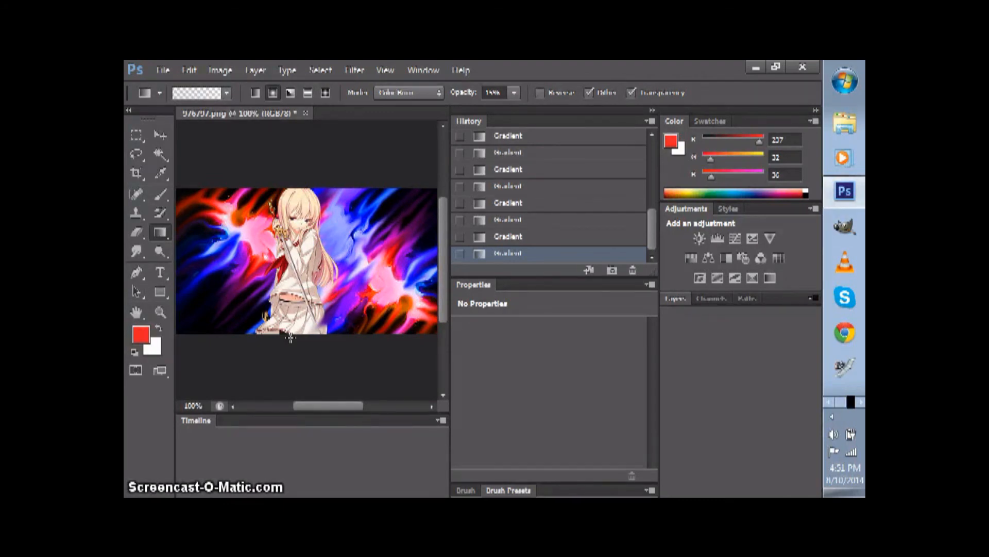
# - Return to an earlier Gradient history state, set the gradient mode to Soft Light and adjust its opacity
pyautogui.click(513, 203)
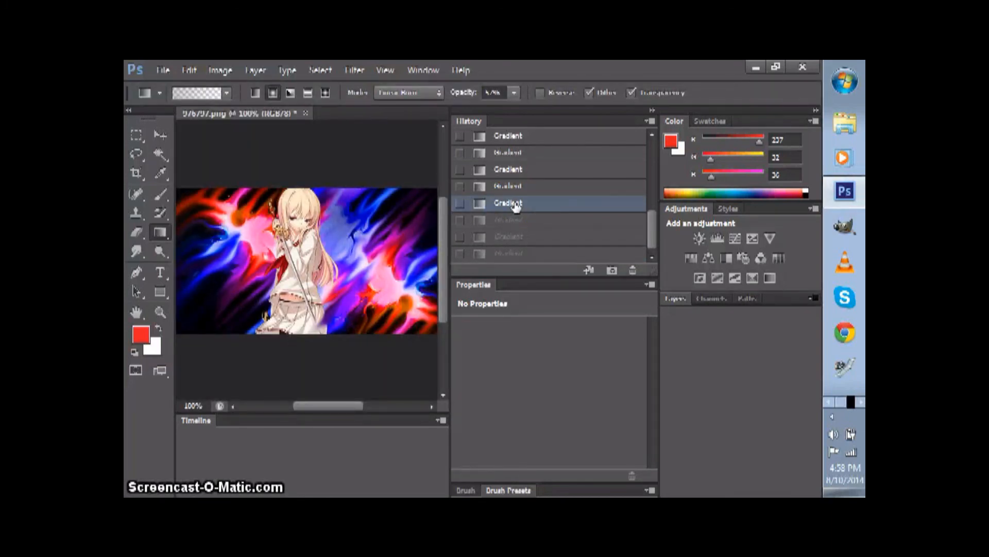
pyautogui.click(431, 94)
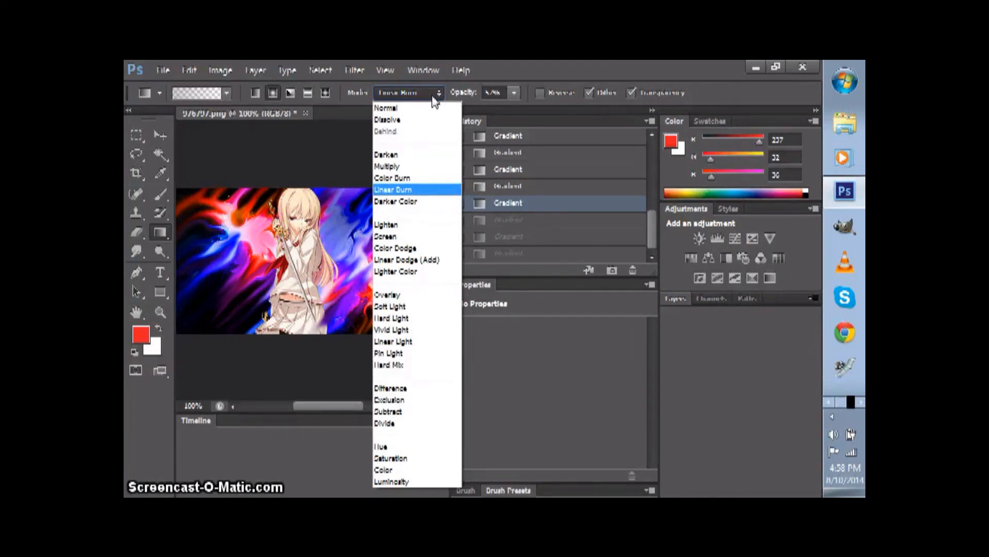
pyautogui.click(399, 307)
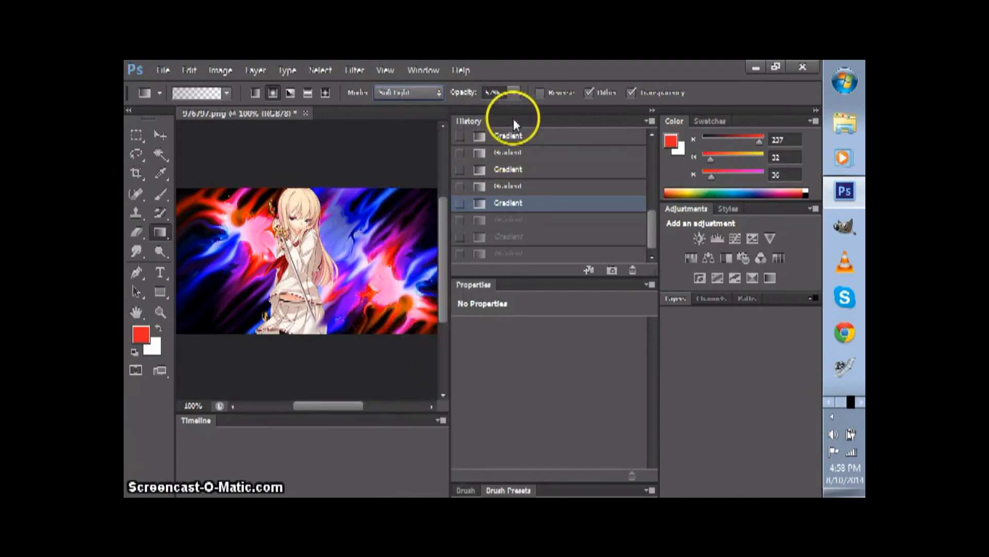
pyautogui.moveTo(446, 234); pyautogui.dragTo(443, 240)
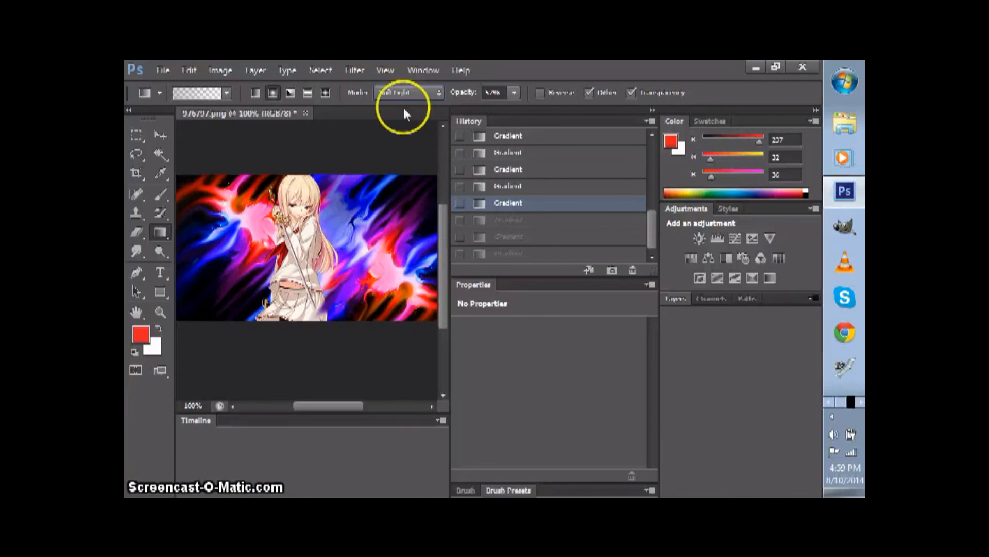
pyautogui.click(514, 92)
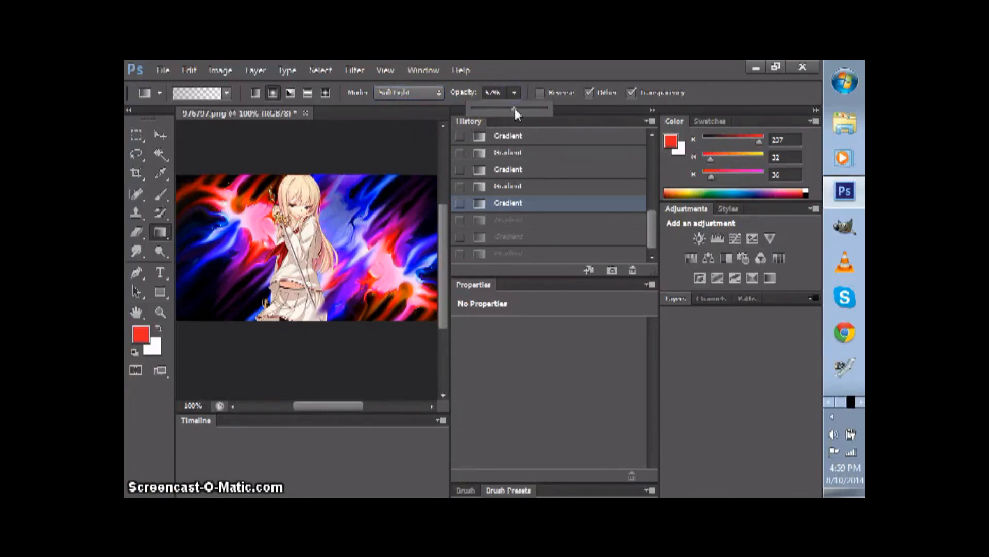
pyautogui.moveTo(513, 109); pyautogui.dragTo(515, 108)
pyautogui.click(405, 130)
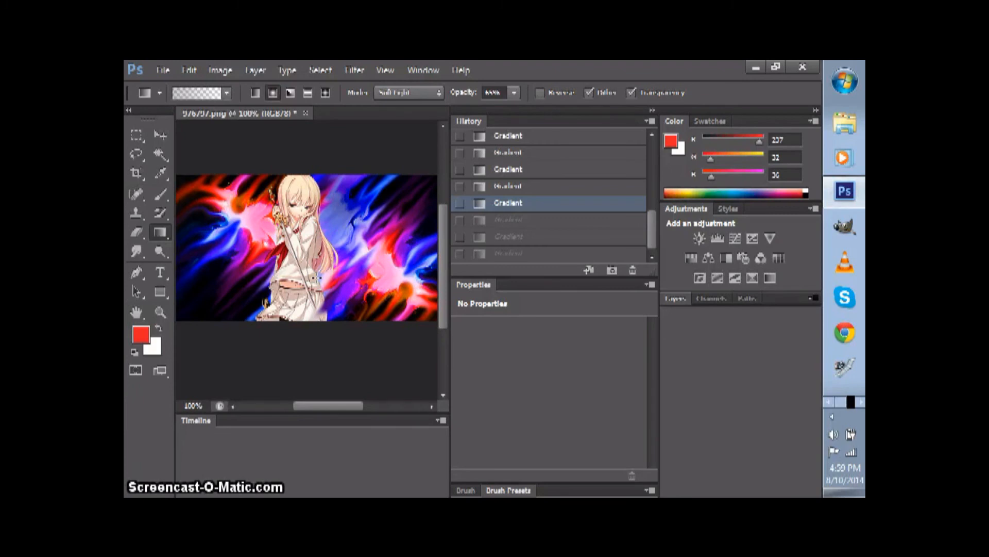
# - Apply Soft Light gradients over the character's head and body and across the adjoining background
pyautogui.click(311, 188)
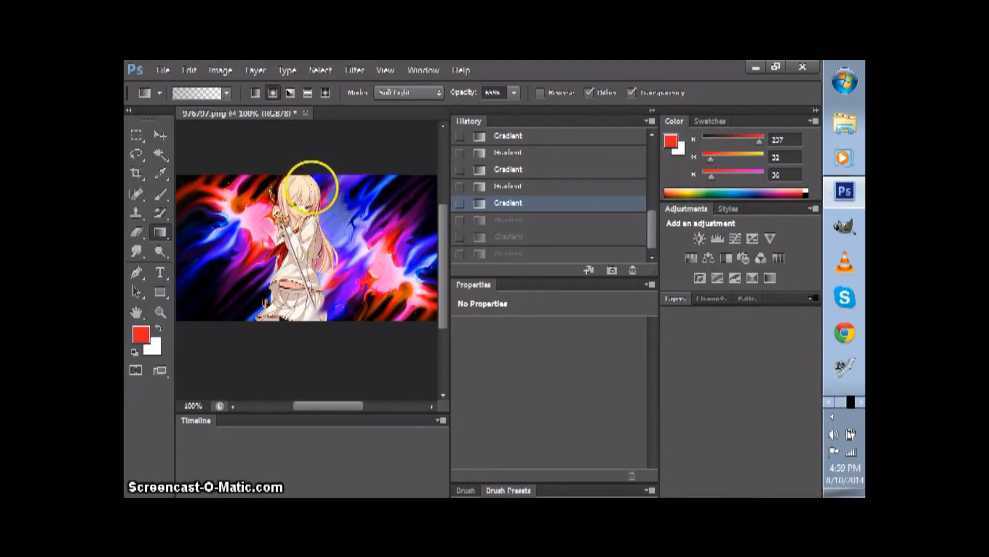
pyautogui.hotkey('ctrl', 'shift', 'z')
pyautogui.hotkey('ctrl', 'shift', 'z')
pyautogui.hotkey('ctrl', 'shift', 'z')
pyautogui.moveTo(379, 210); pyautogui.dragTo(283, 315)
pyautogui.click(294, 241)
pyautogui.moveTo(340, 185); pyautogui.dragTo(340, 199)
pyautogui.moveTo(401, 157); pyautogui.dragTo(324, 264)
pyautogui.moveTo(316, 217); pyautogui.dragTo(509, 206)
# - Step back and forward through the Gradient history states to compare the banner with and without the gradients
pyautogui.click(509, 206)
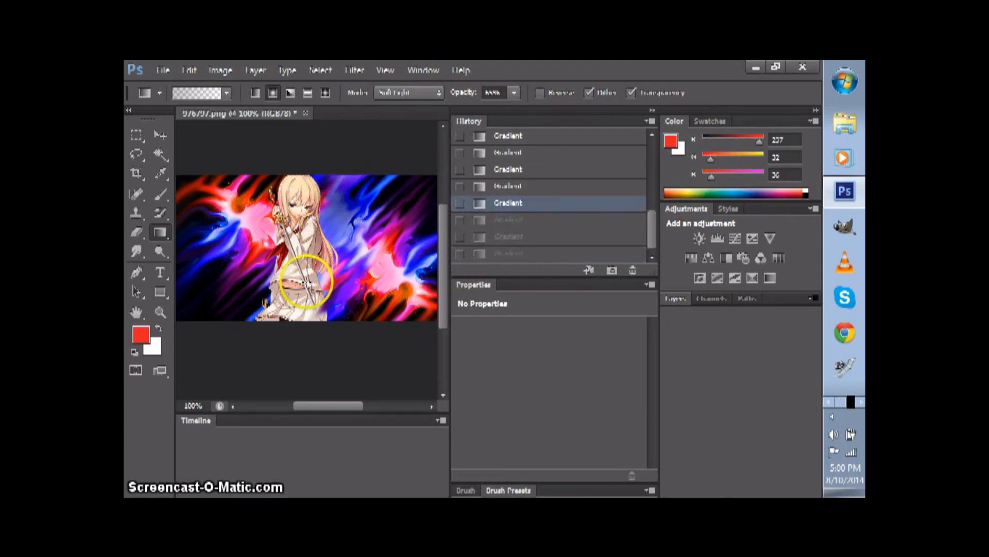
pyautogui.hotkey('ctrl', 'shift', 'z')
pyautogui.hotkey('ctrl', 'shift', 'z')
pyautogui.hotkey('ctrl', 'shift', 'z')
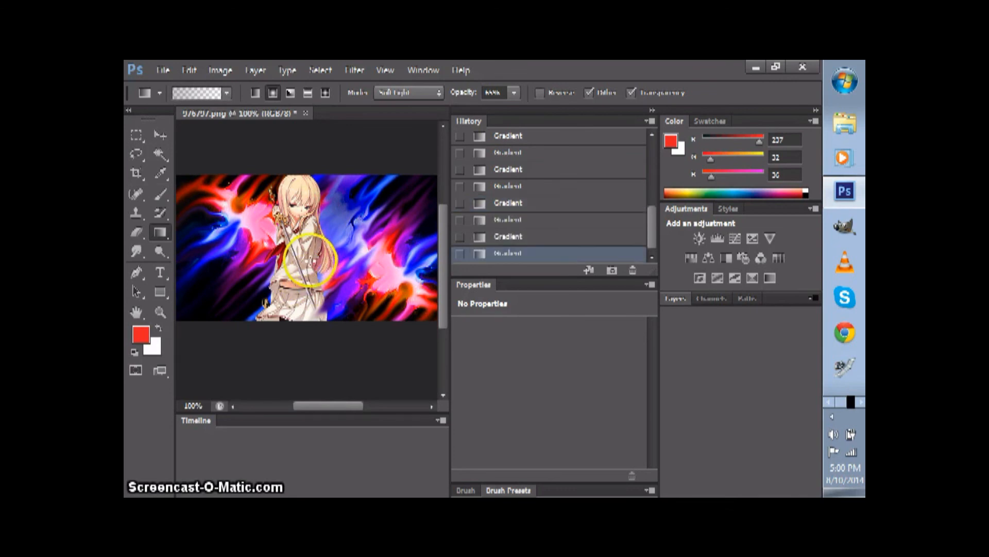
pyautogui.hotkey('ctrl', 'alt', 'z')
pyautogui.hotkey('ctrl', 'shift', 'z')
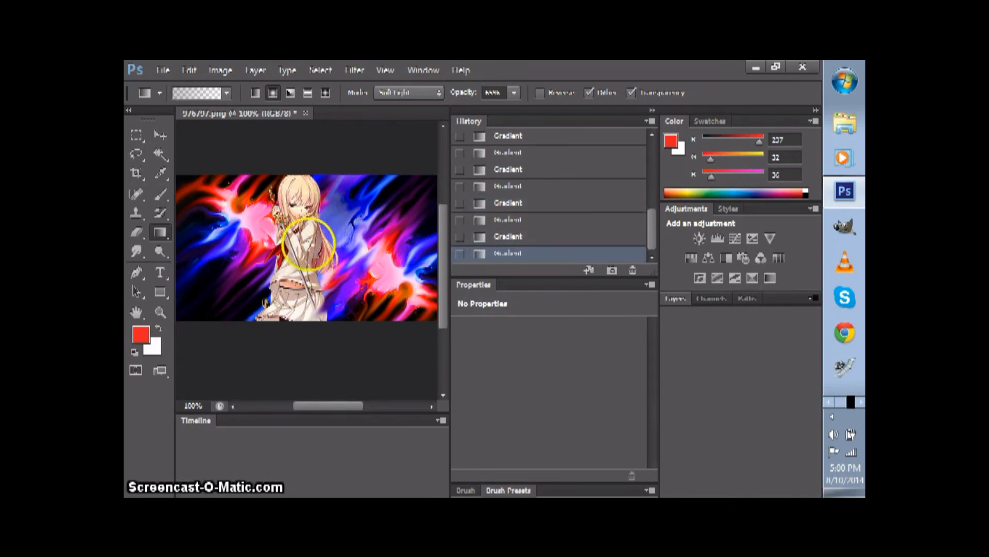
pyautogui.hotkey('ctrl', 'alt', 'z')
pyautogui.hotkey('ctrl', 'shift', 'z')
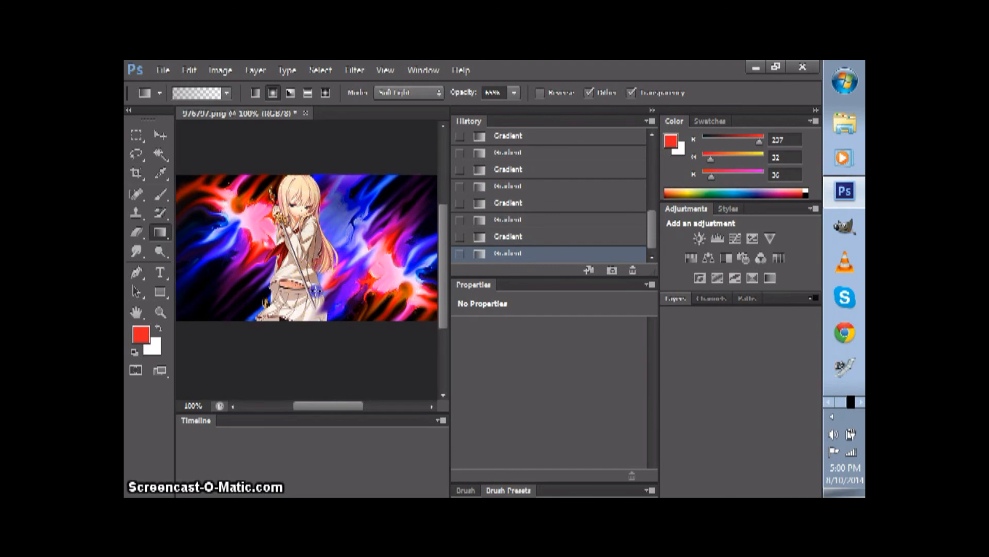